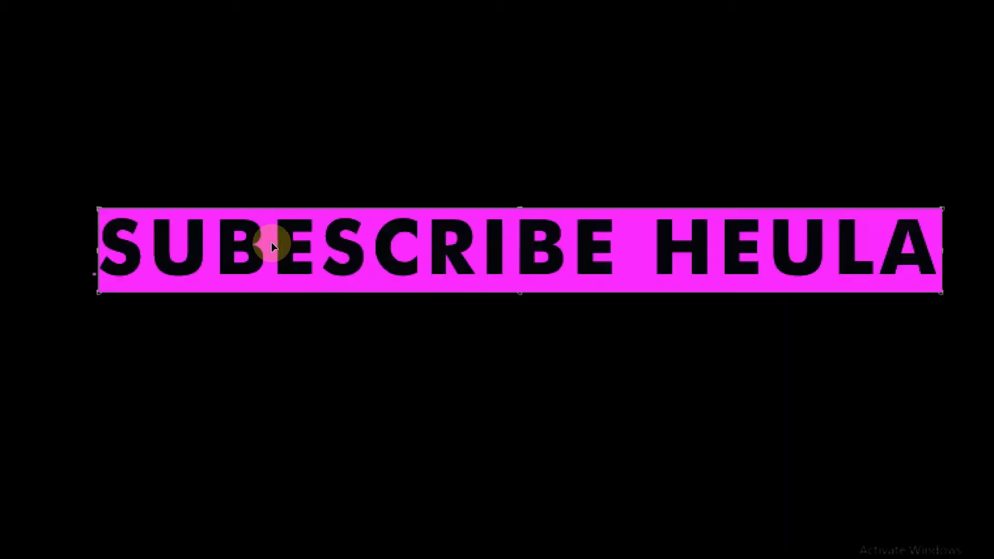
Remove the extra E from the magenta title so it reads "SUBSCRIBE HEULA".
click(271, 241)
key(Delete)
click(314, 246)
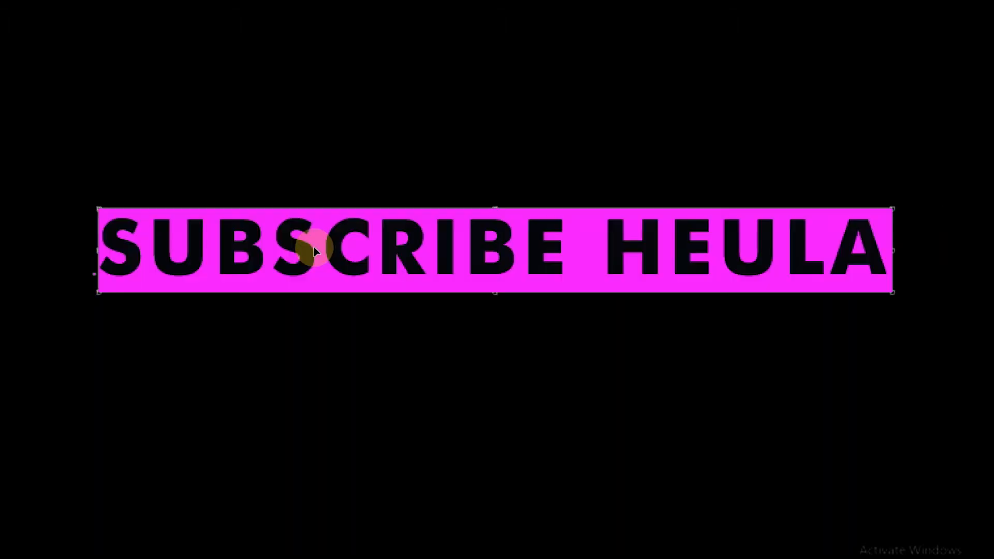
text(HA)
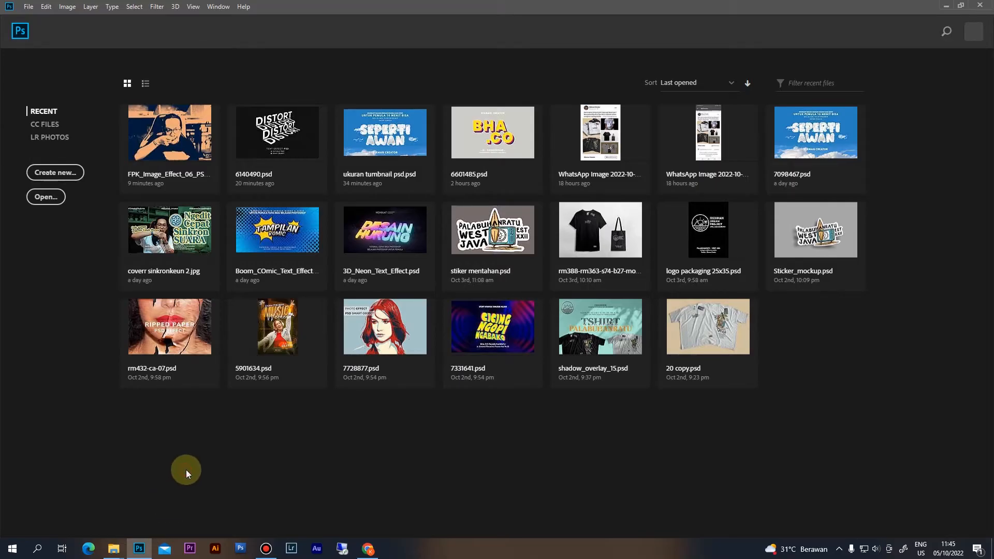
mouse_move(113, 550)
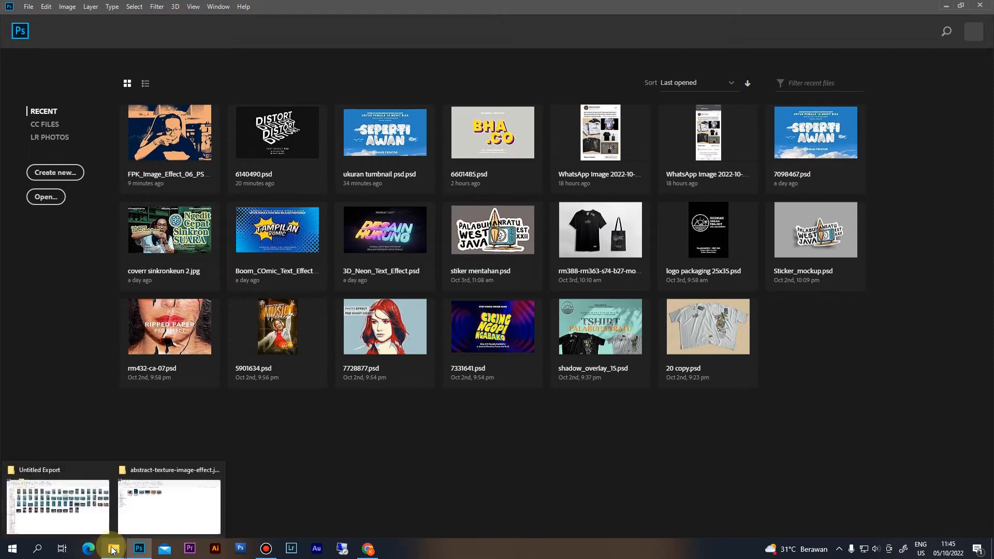
click(147, 504)
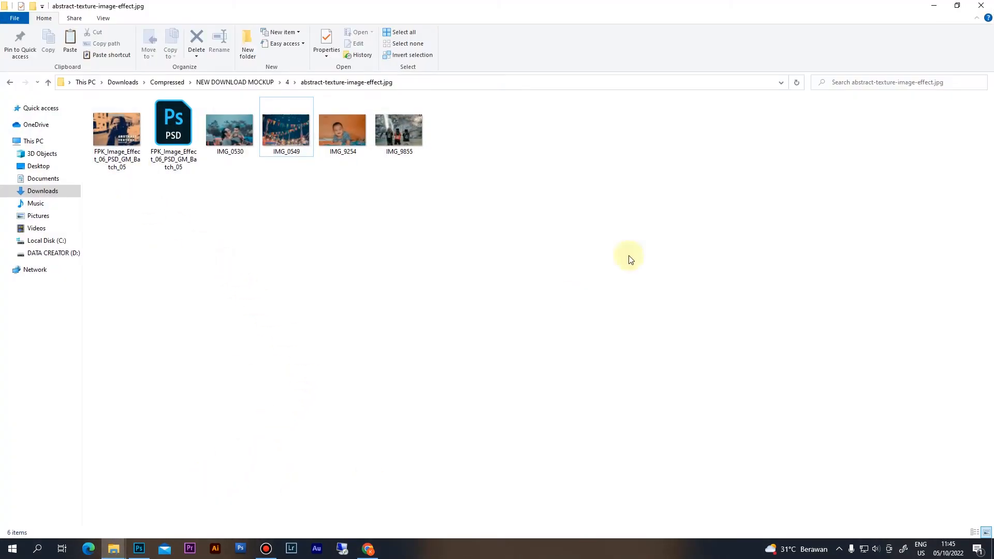
click(931, 6)
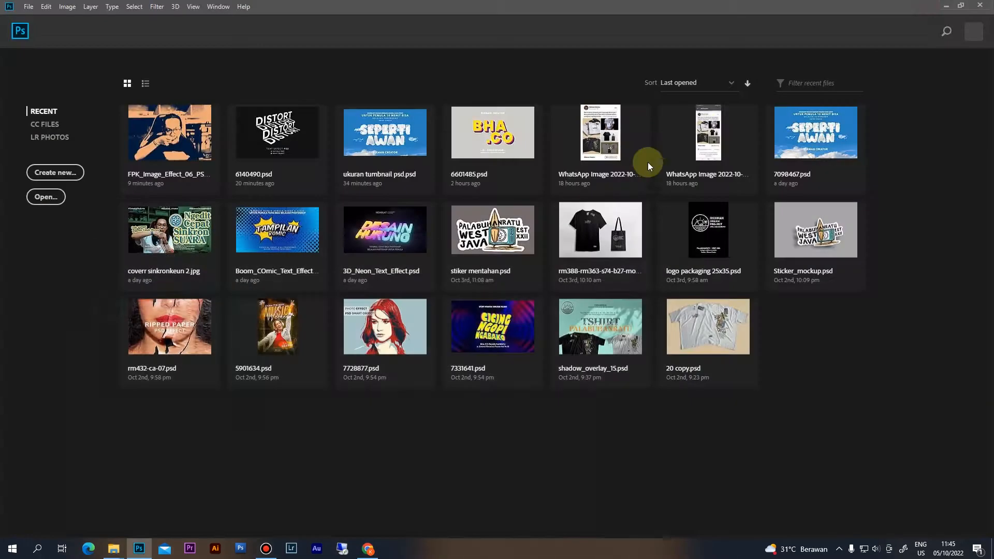
click(951, 6)
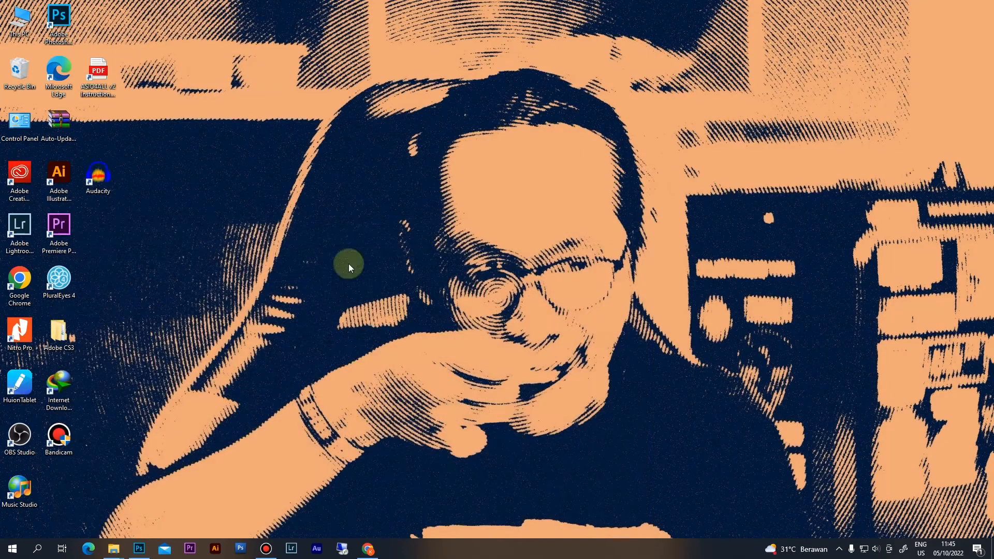
Open the FPK_Image_Effect_06_PSD_GM_Batch_05 PSD from the abstract-texture-image-effect.jpg folder in Photoshop and dismiss the GPU settings notice.
mouse_move(113, 547)
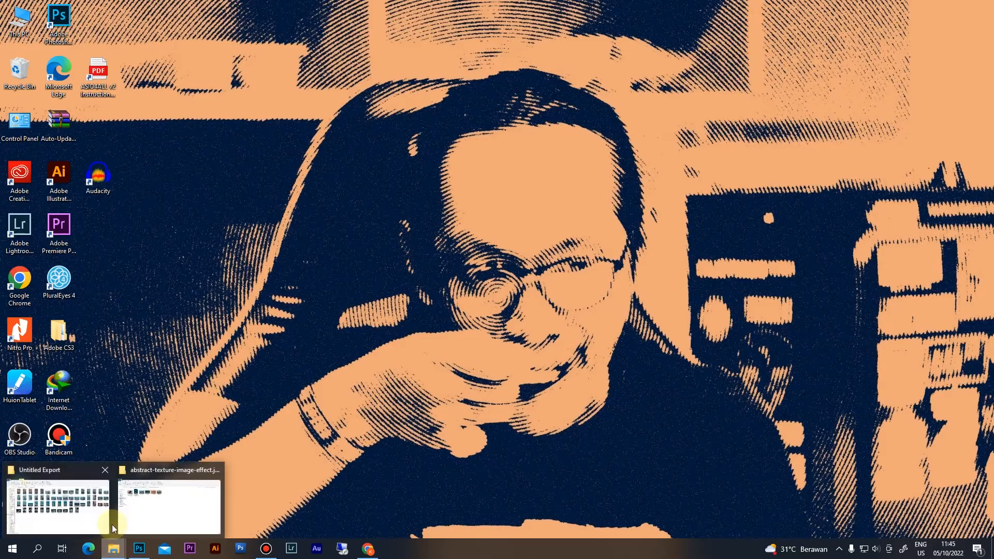
click(150, 509)
double_click(184, 155)
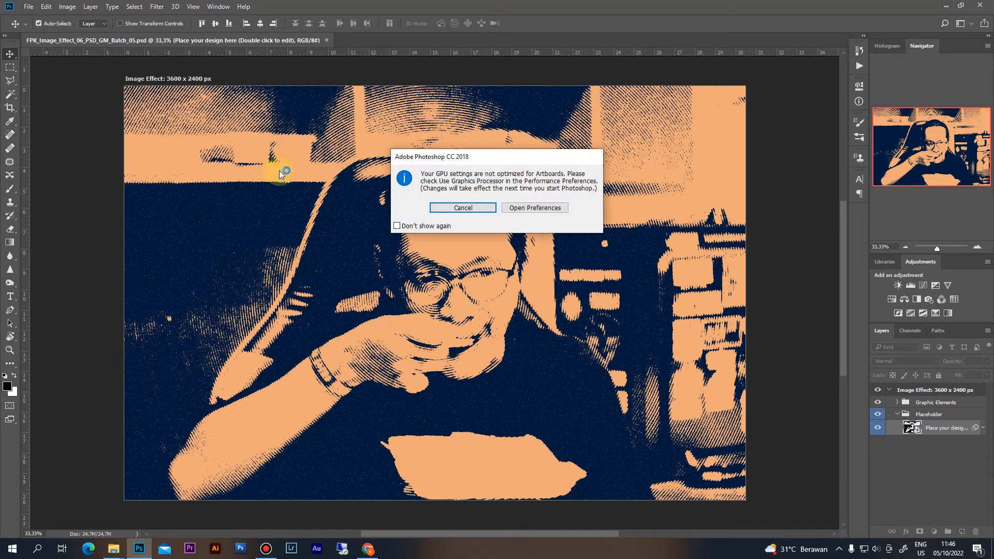
click(462, 207)
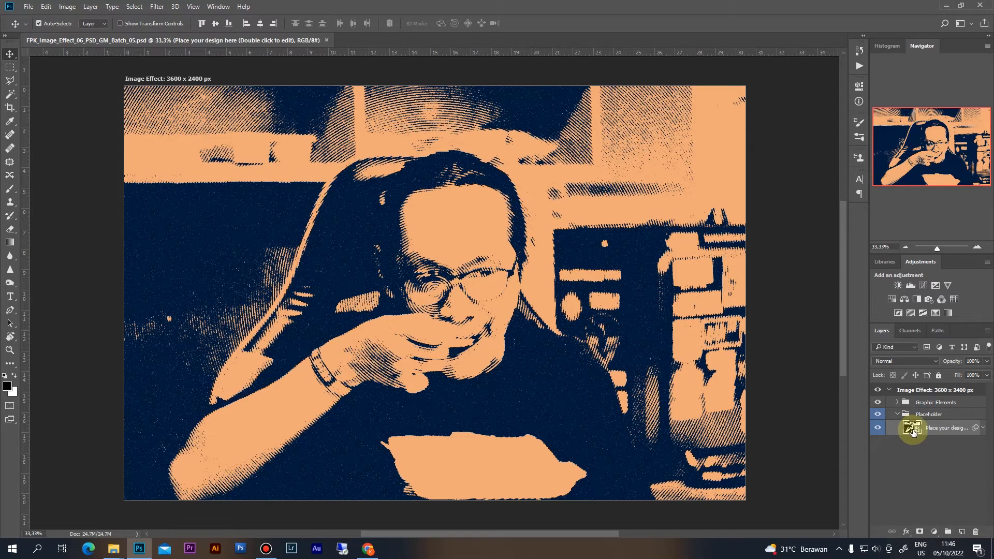
Open the contents of the "Place your design here" smart object in the Placeholder group and compare them with the effect document.
click(898, 414)
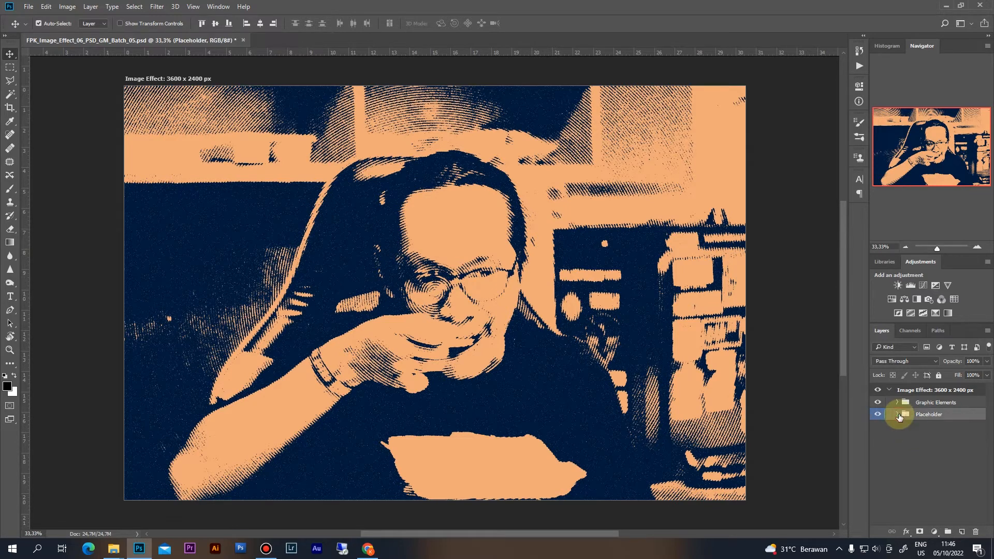
click(898, 415)
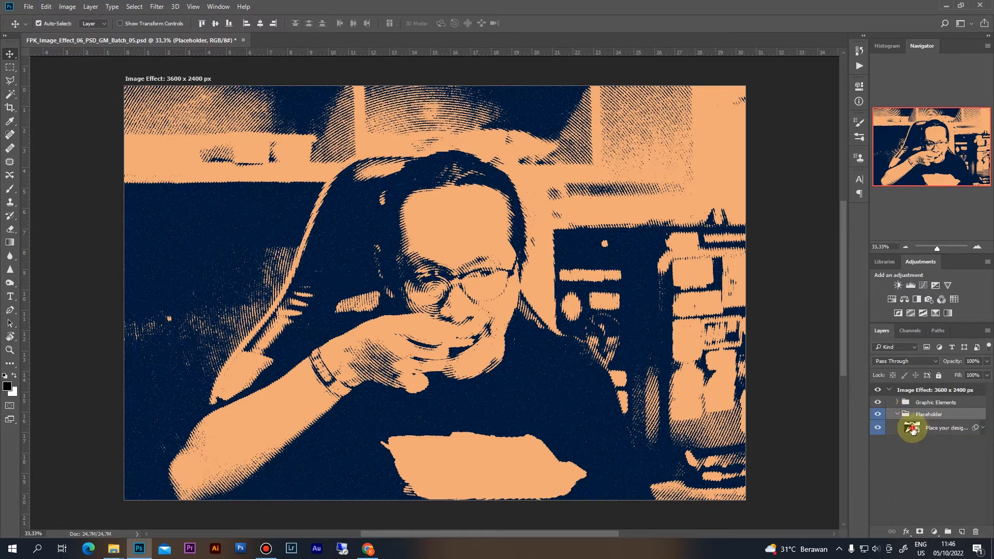
click(912, 429)
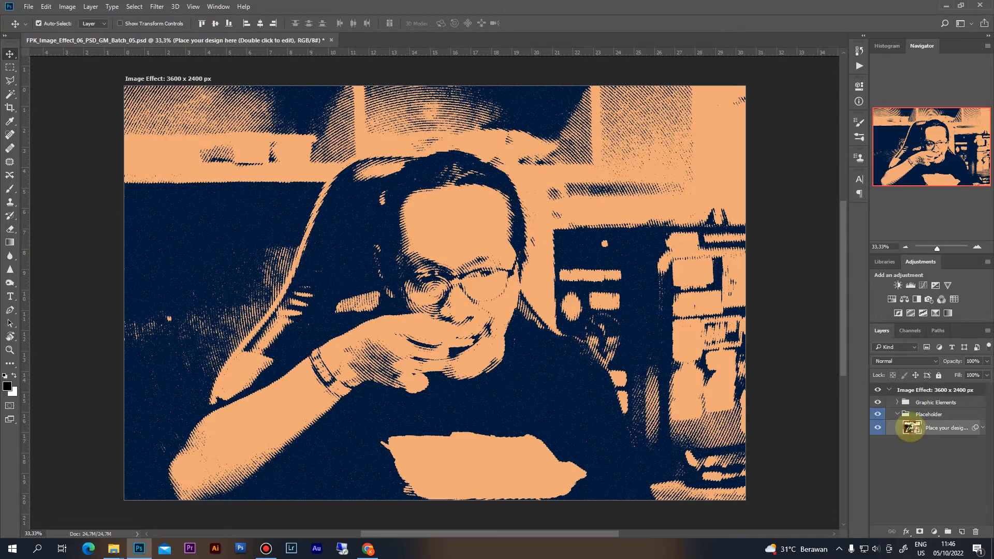
double_click(911, 427)
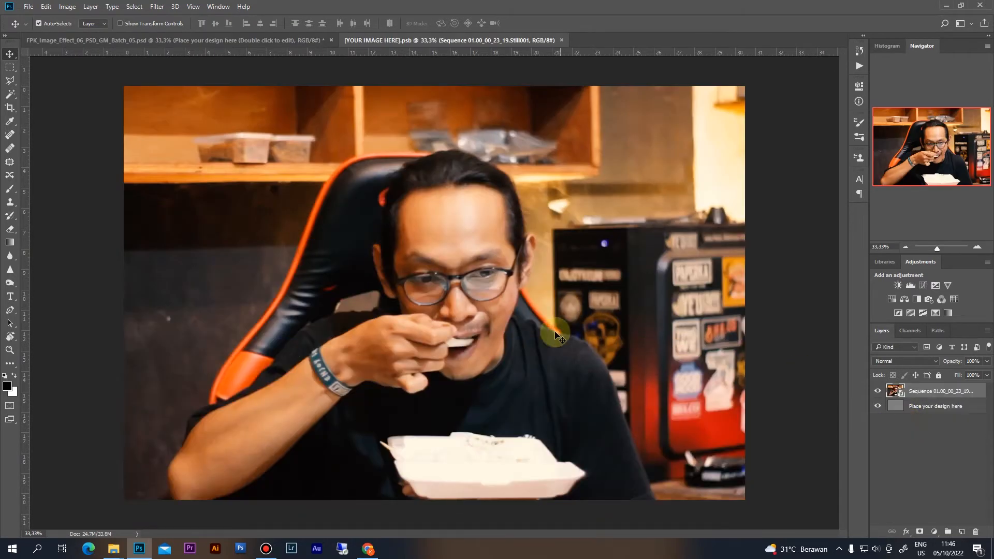
click(158, 45)
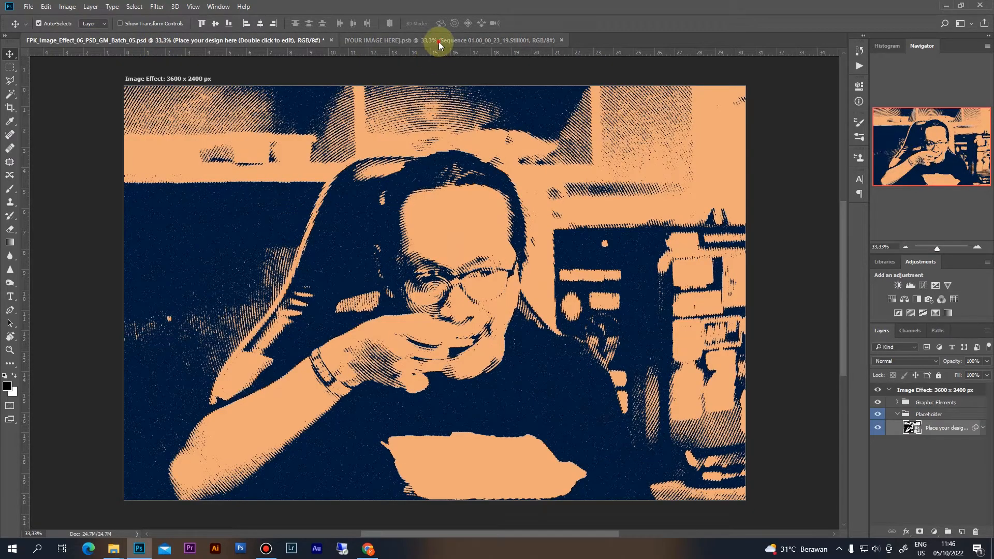
click(440, 40)
Switch to File Explorer and preview the IMG_0549 photo in the abstract-texture-image-effect.jpg folder.
mouse_move(115, 547)
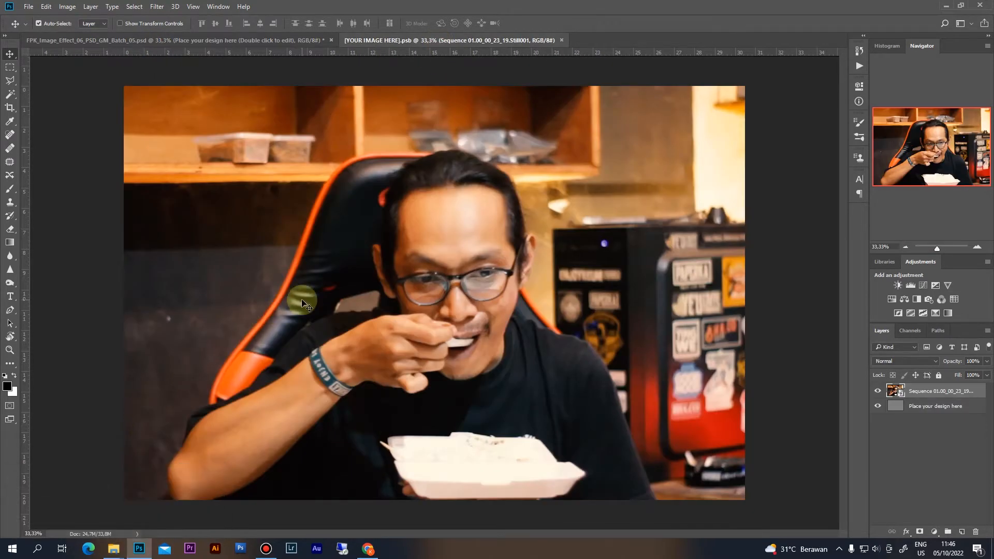
click(178, 507)
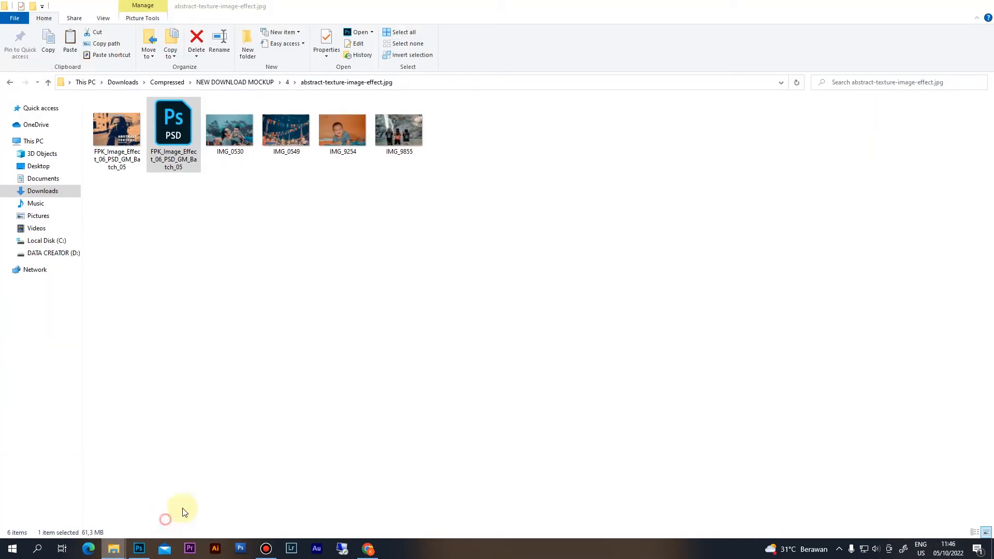
double_click(276, 138)
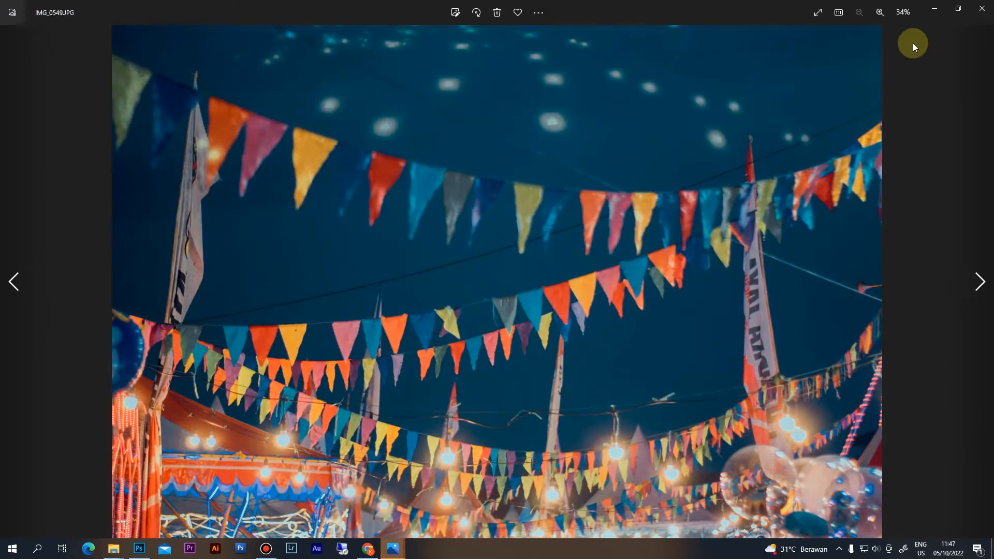
click(981, 8)
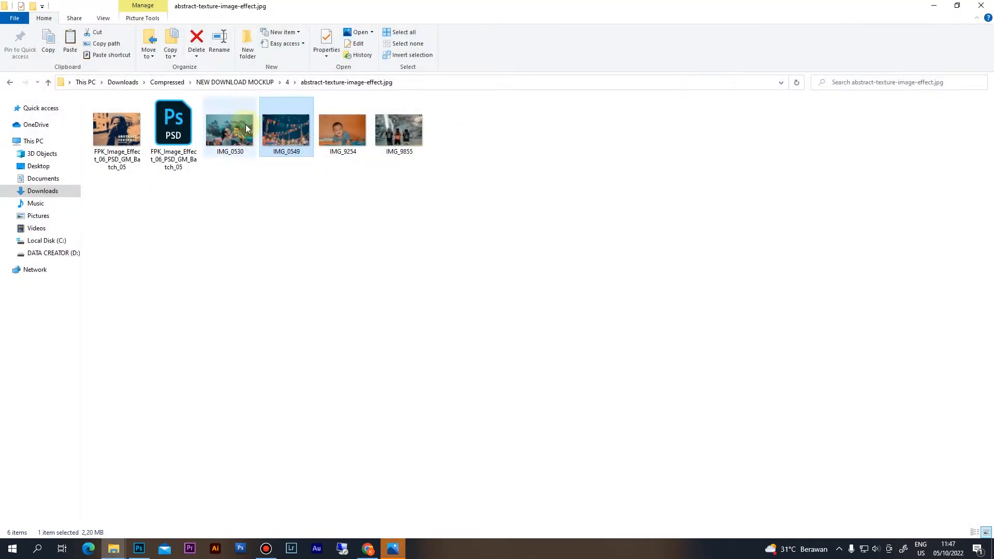
Place IMG_0549 into the [YOUR IMAGE HERE].psb document, covering the canvas, and centre its layer vertically.
drag(287, 127, 454, 299)
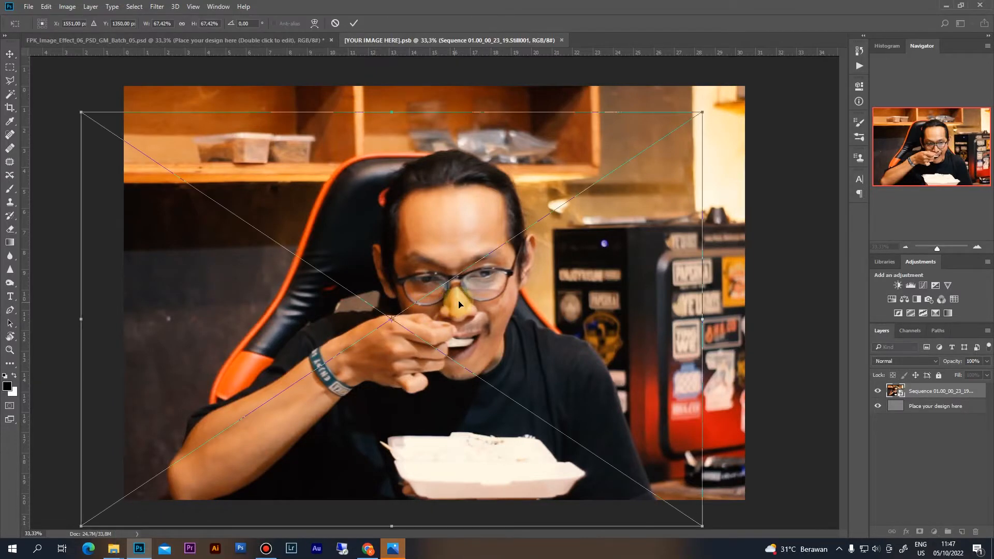
drag(552, 309, 593, 282)
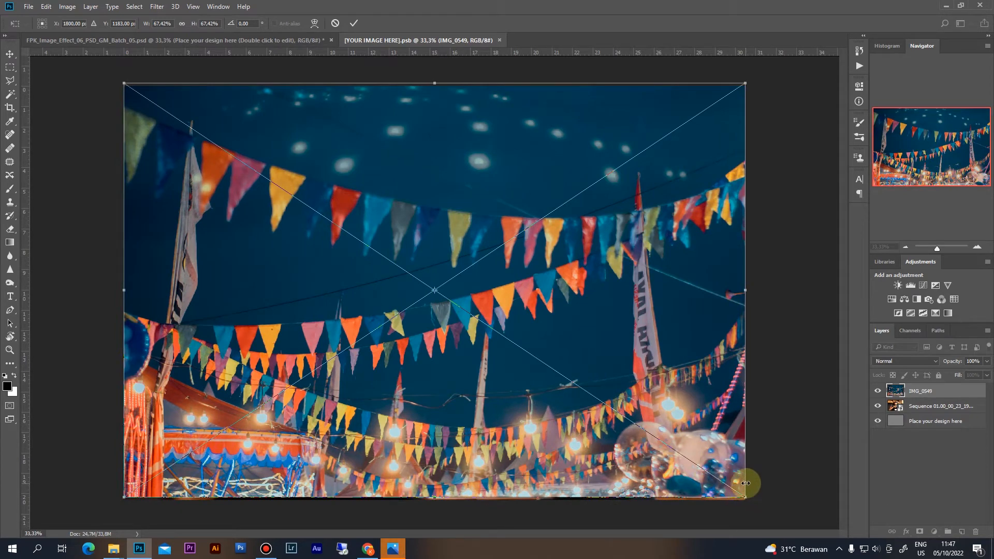
key(Return)
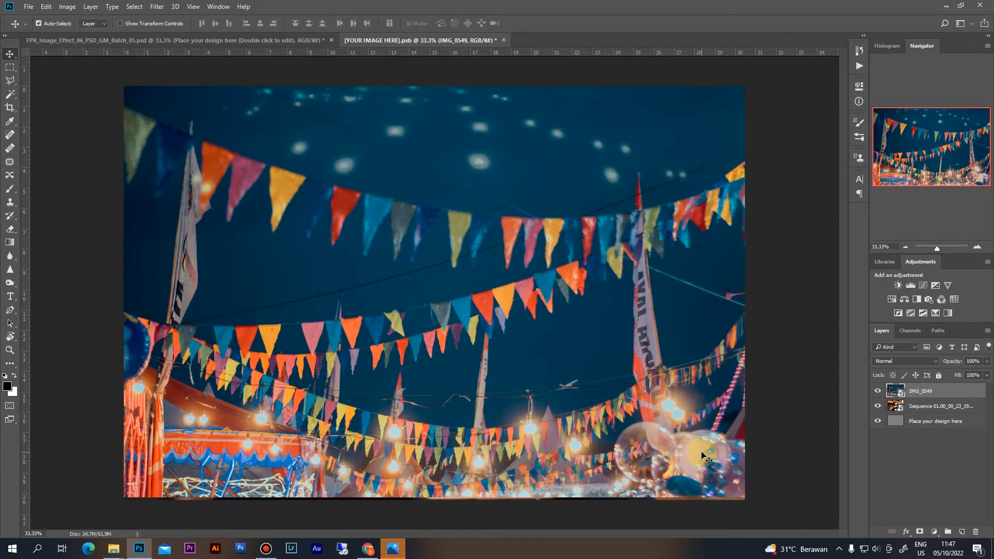
key(ctrl+a)
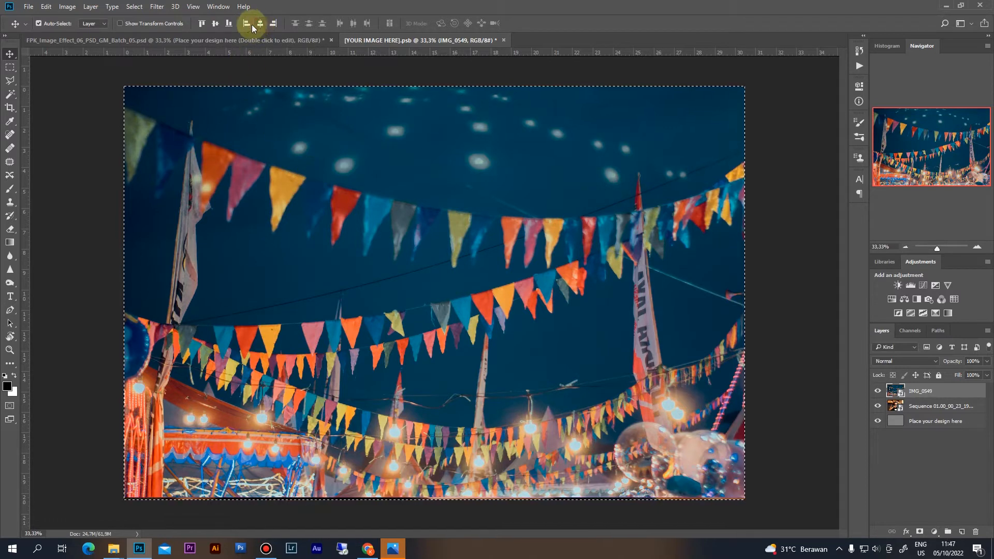
click(213, 26)
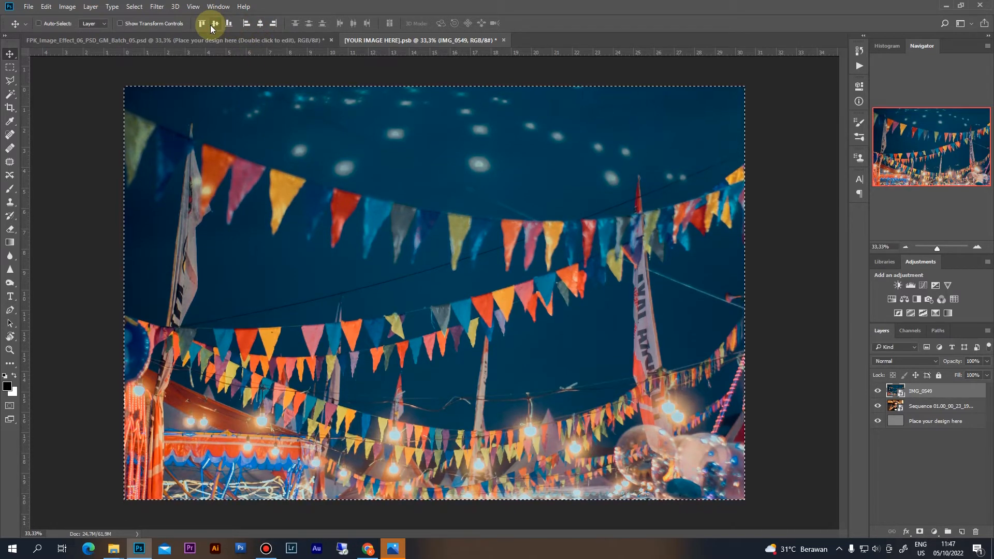
key(ctrl+d)
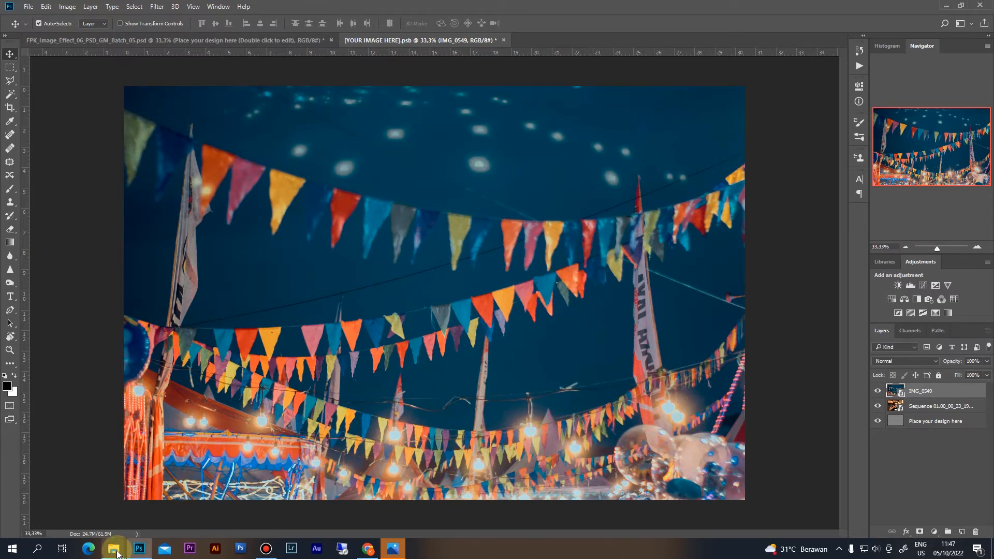
Place the IMG_0530 photo from the folder into the smart object document as a new layer over the canvas.
mouse_move(117, 553)
click(162, 504)
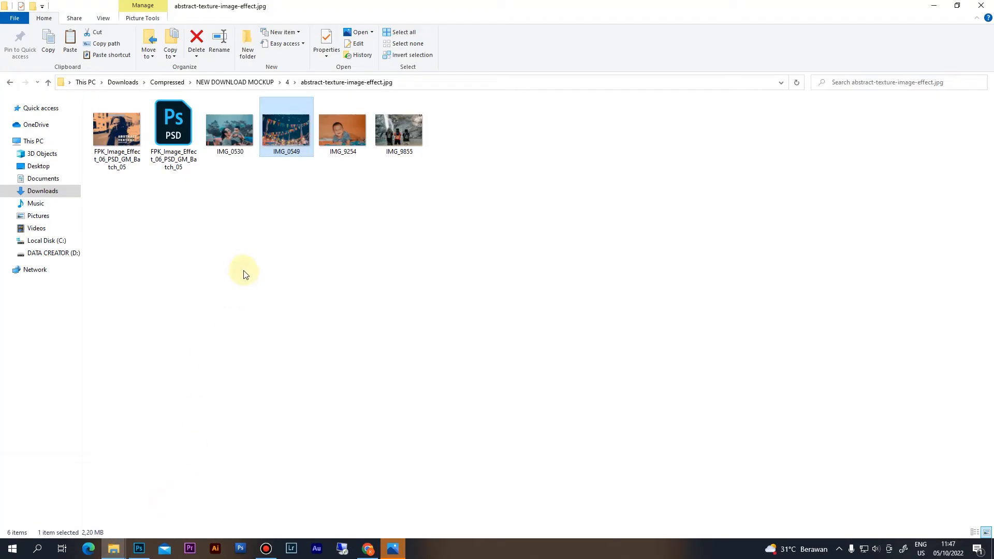
click(230, 135)
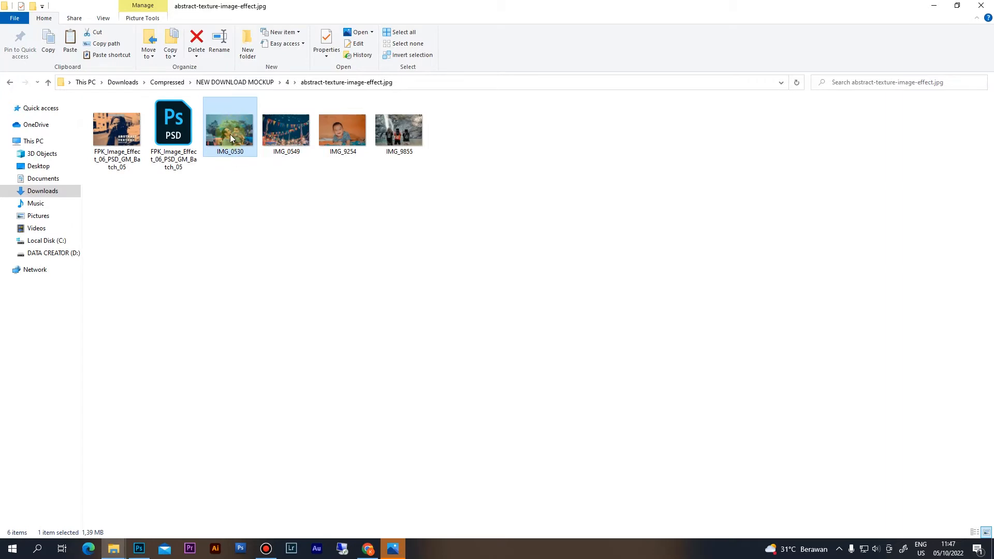
drag(229, 134, 443, 336)
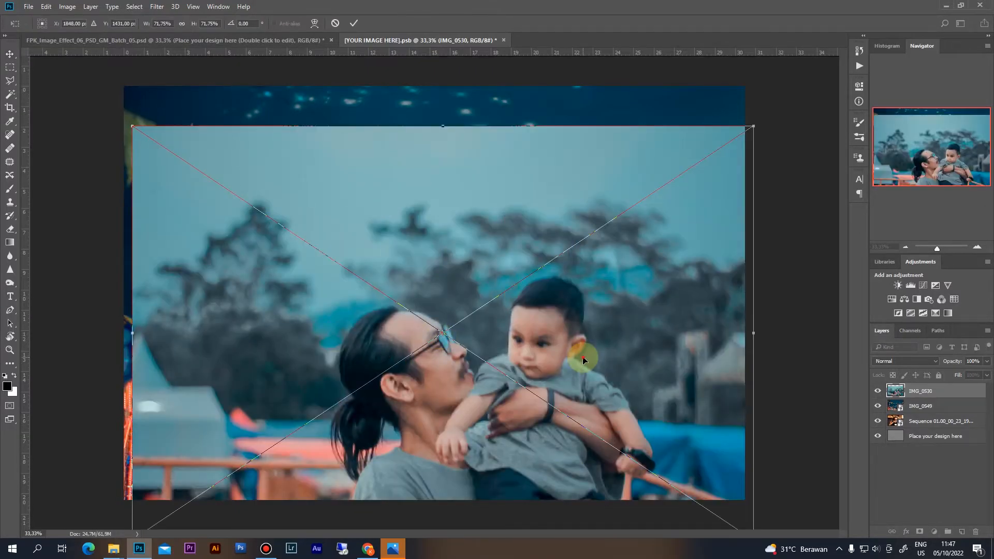
drag(582, 359, 579, 324)
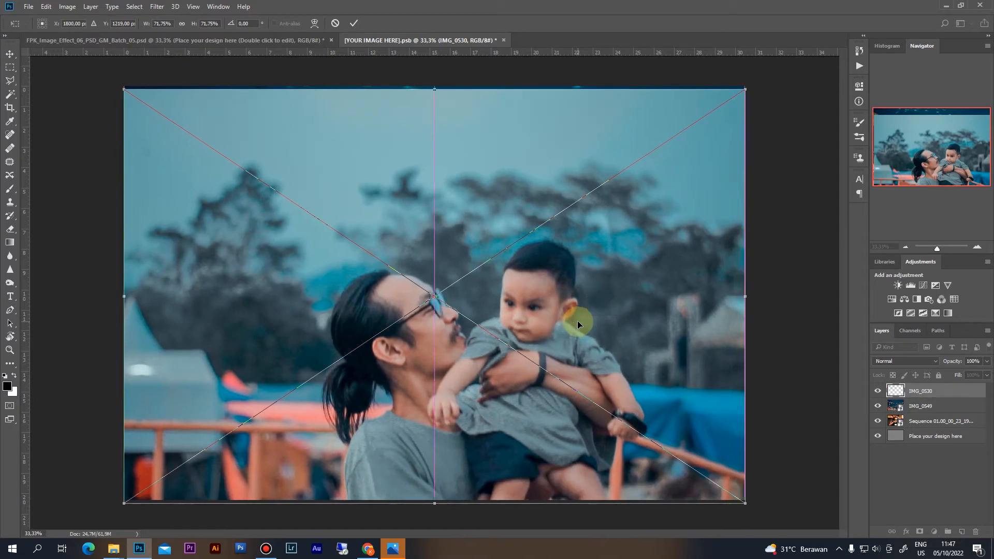
key(Return)
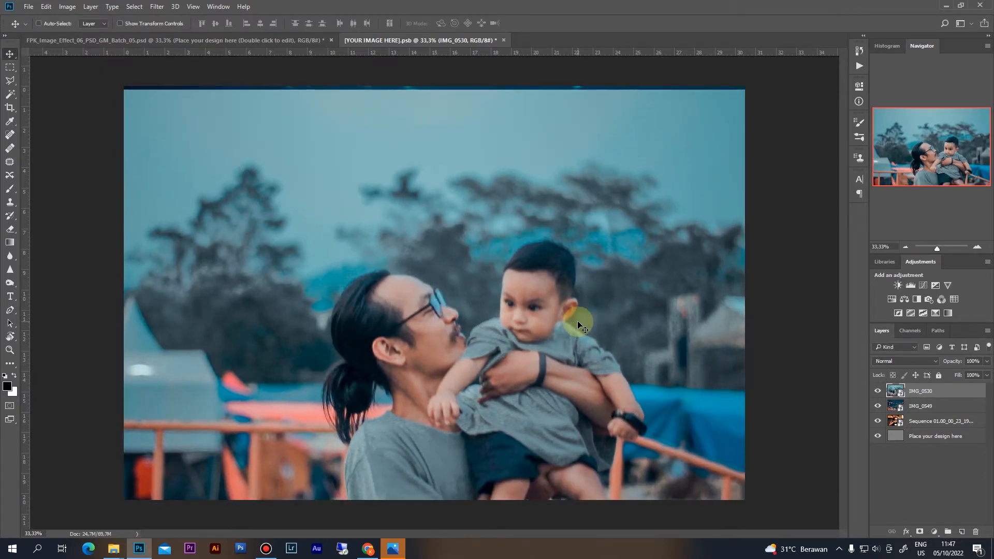
Centre the IMG_0530 layer horizontally and vertically on the whole canvas and clear the selection.
key(ctrl+a)
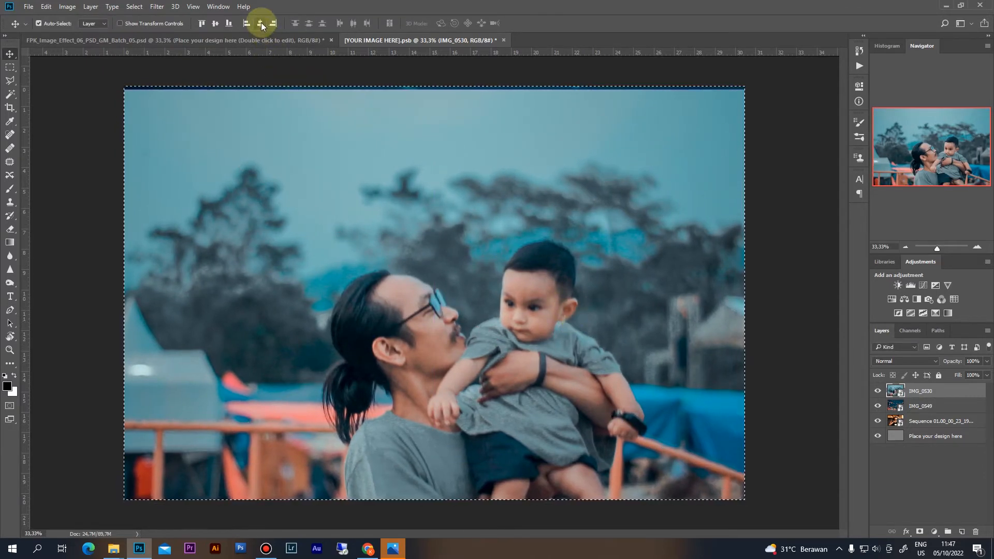
click(260, 24)
click(215, 24)
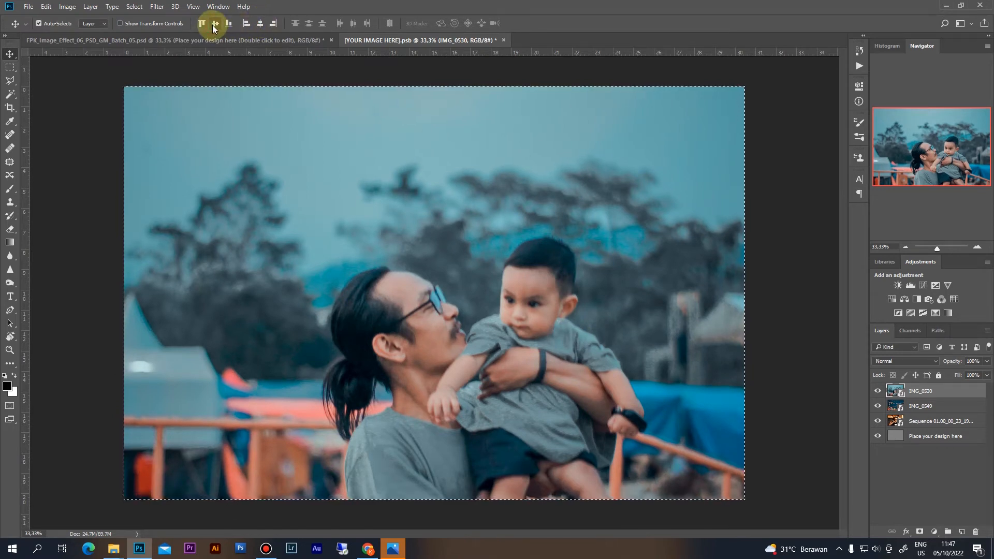
key(ctrl+d)
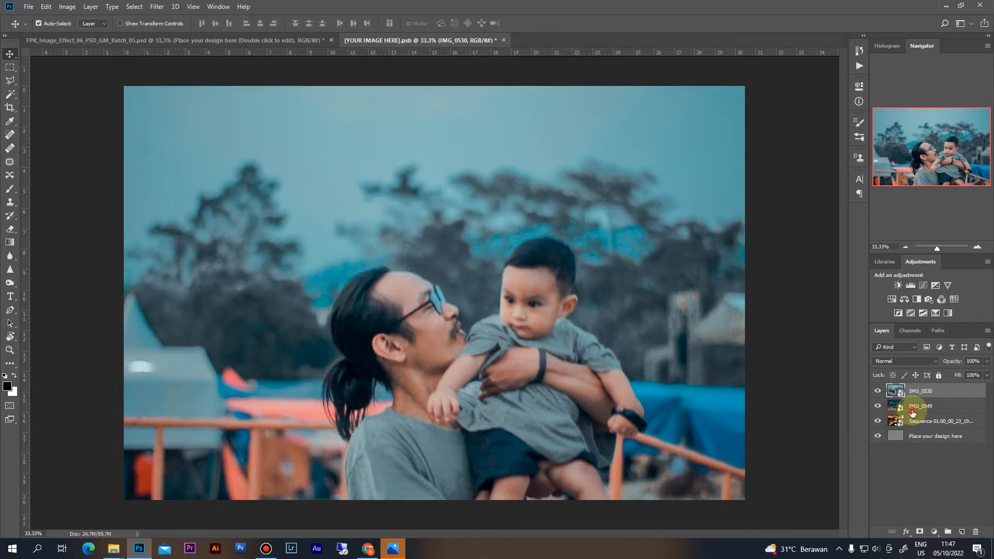
click(894, 409)
click(908, 390)
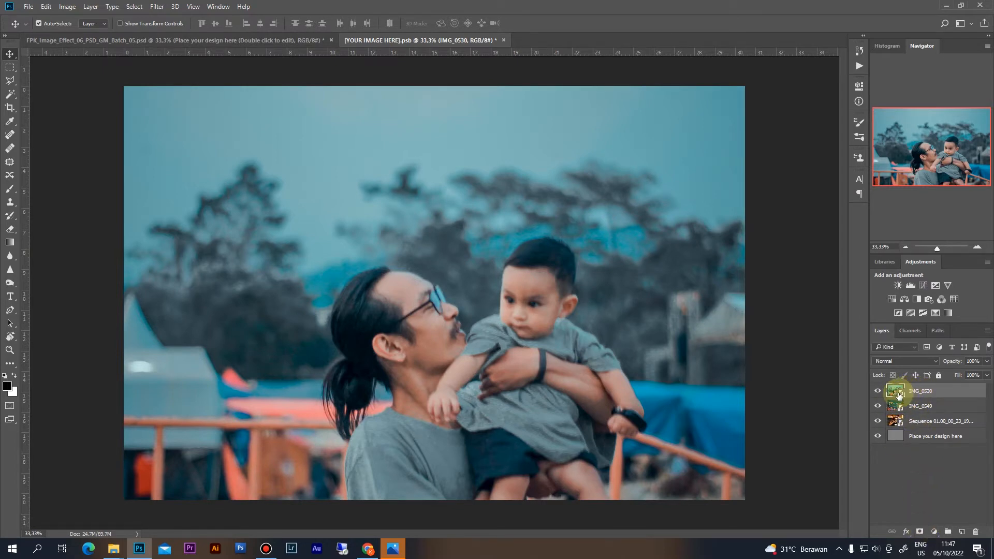
right_click(912, 393)
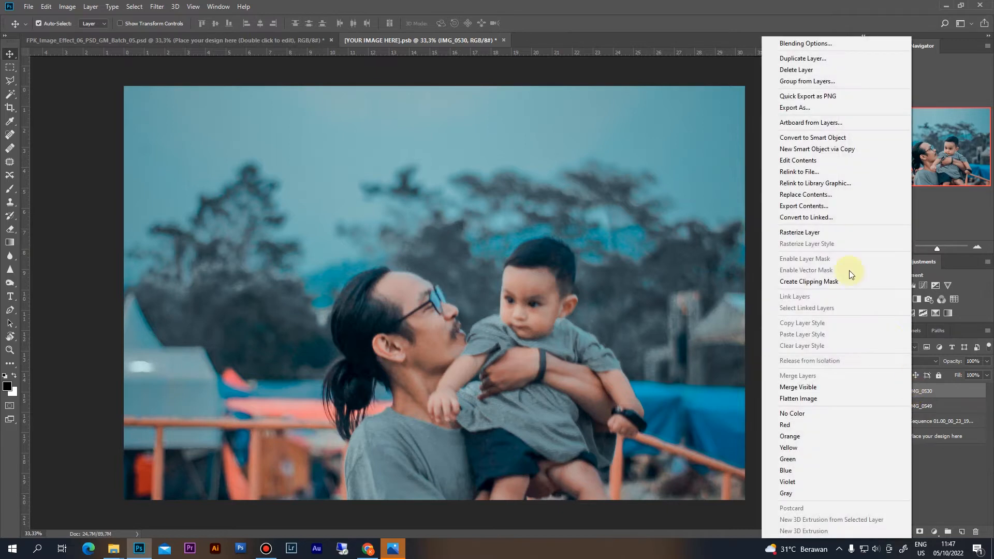
click(920, 393)
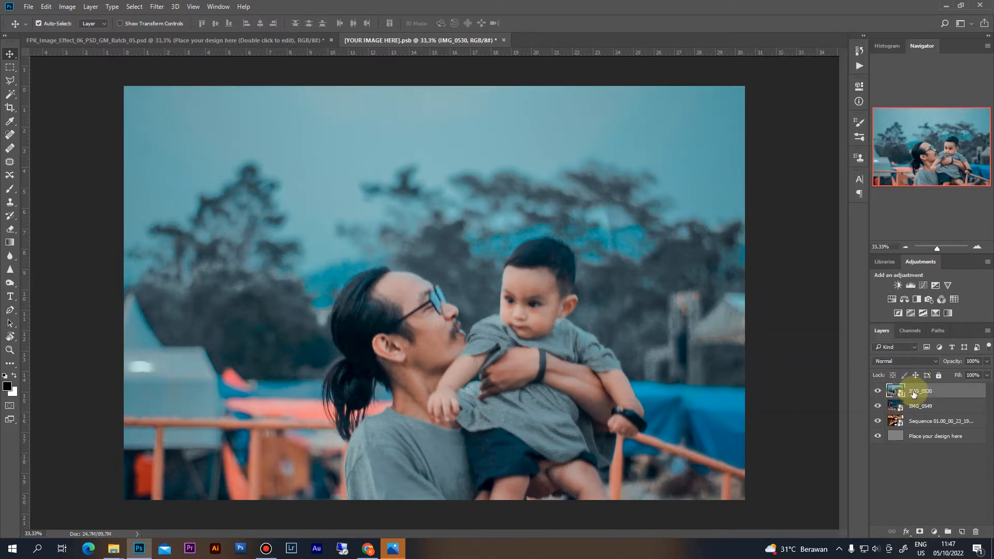
Rasterize the IMG_0530 layer and add a layer mask to it.
right_click(914, 393)
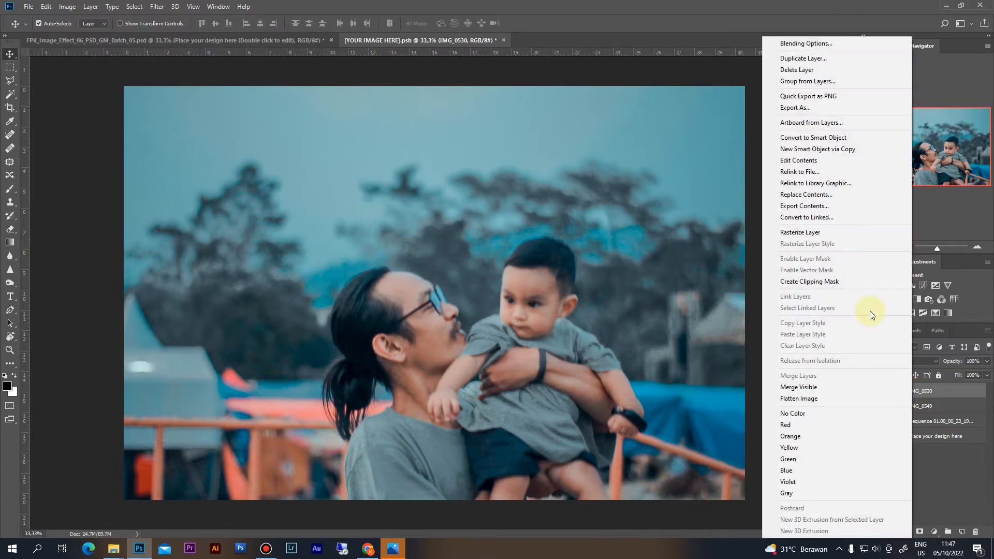
click(810, 234)
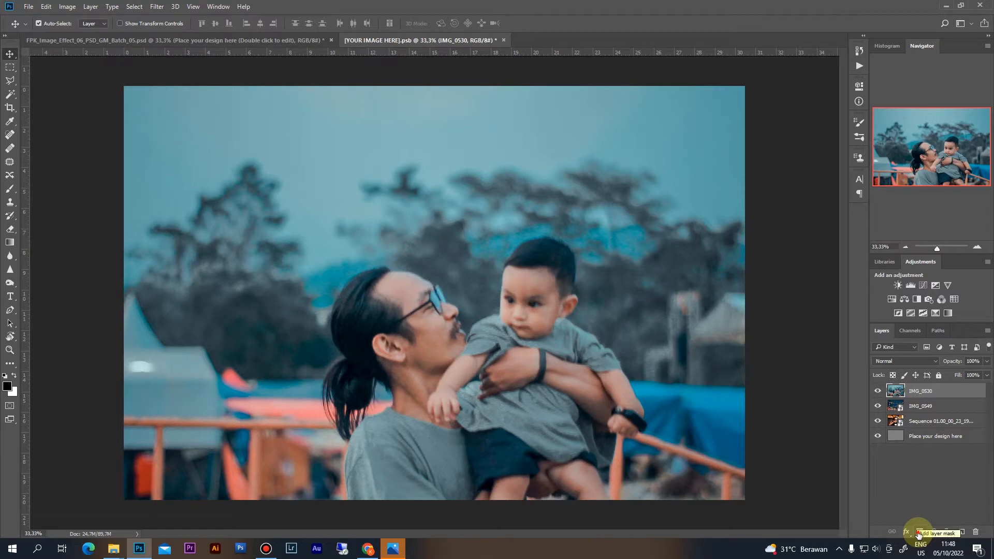
click(918, 533)
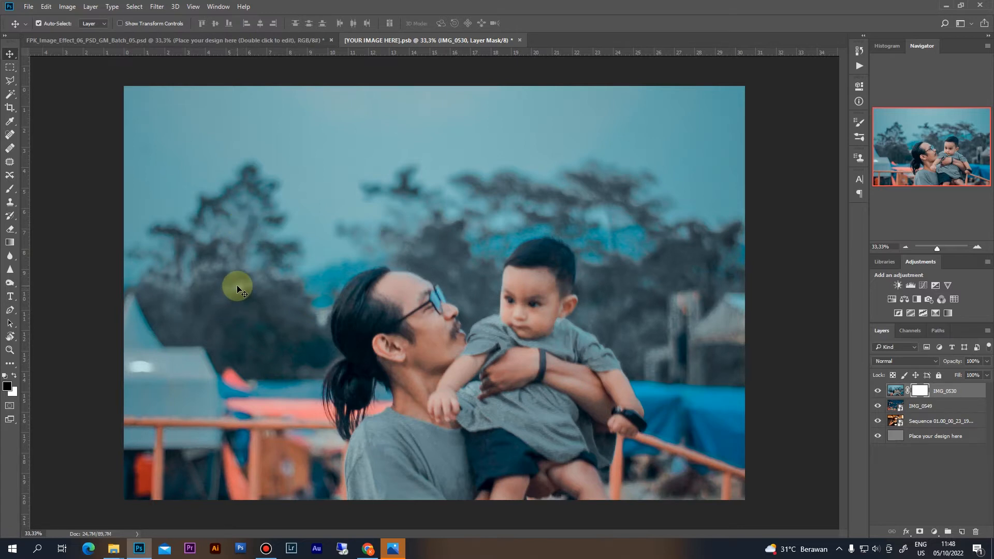
Paint black on the IMG_0530 mask with a 250 px brush to hide the sky and trees around the man and child.
key(b)
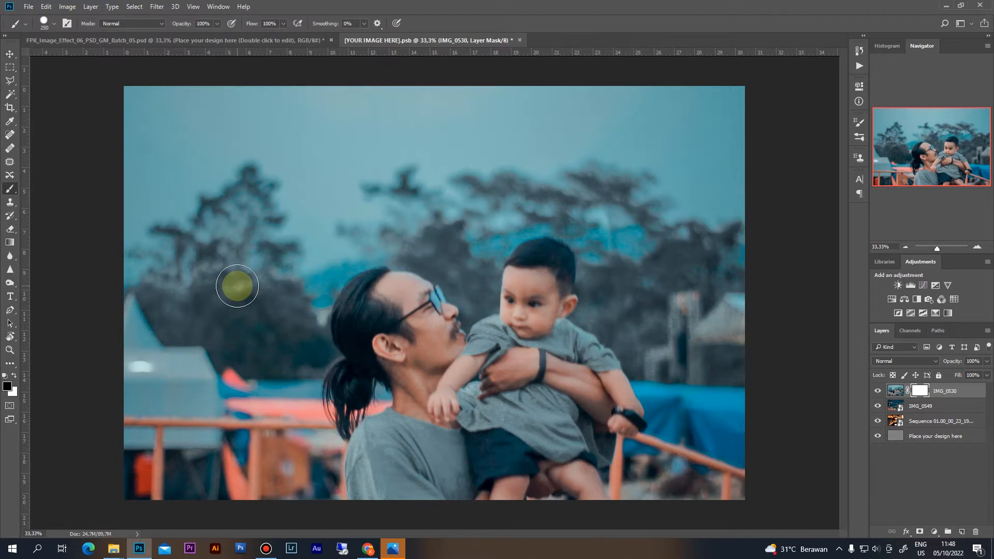
key(bracketleft)
key(bracketleft)
key(bracketleft)
key(bracketleft)
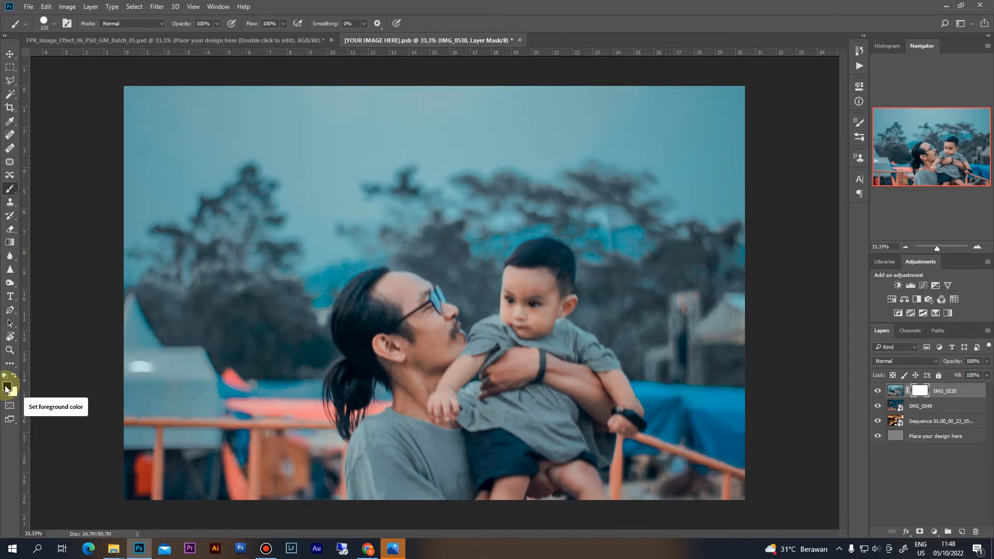
key(d)
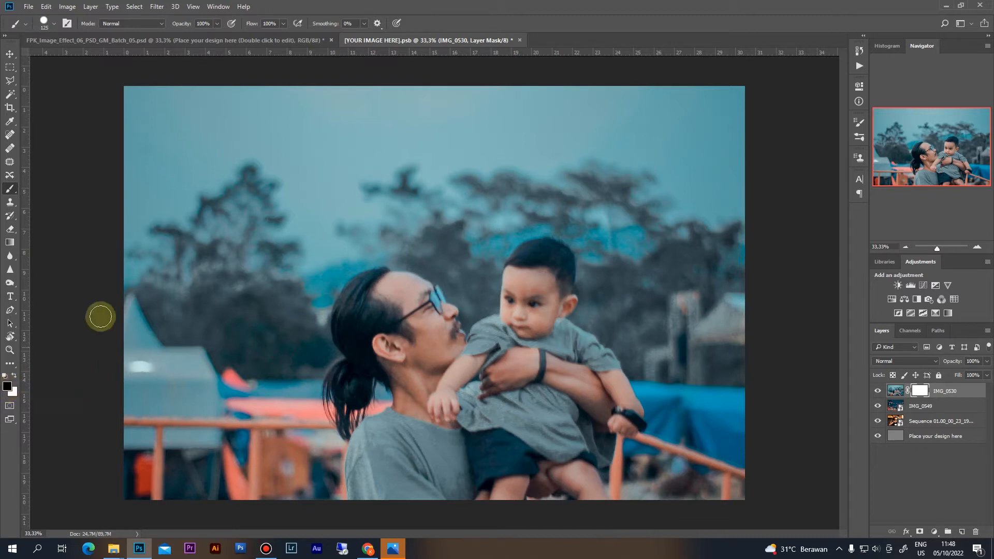
mouse_move(226, 209)
mouse_down()
mouse_move(269, 147)
mouse_move(249, 126)
mouse_move(210, 201)
mouse_move(182, 218)
mouse_move(204, 186)
mouse_move(194, 91)
mouse_move(178, 104)
mouse_move(160, 86)
mouse_move(129, 162)
mouse_move(137, 108)
mouse_move(332, 127)
mouse_move(191, 130)
mouse_move(173, 104)
mouse_up()
key(bracketright)
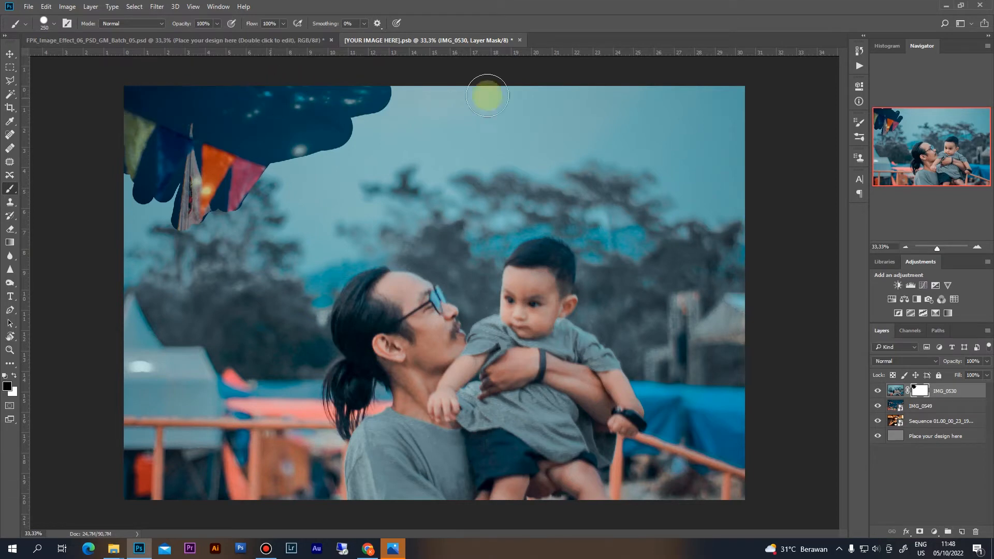
mouse_move(487, 95)
mouse_down()
mouse_move(385, 100)
mouse_move(649, 87)
mouse_move(612, 103)
mouse_move(744, 87)
mouse_move(725, 107)
mouse_move(341, 151)
mouse_move(508, 106)
mouse_move(212, 155)
mouse_move(350, 139)
mouse_move(233, 204)
mouse_move(171, 277)
mouse_move(137, 294)
mouse_move(112, 266)
mouse_move(162, 155)
mouse_move(162, 357)
mouse_move(173, 381)
mouse_move(126, 380)
mouse_move(120, 398)
mouse_move(296, 403)
mouse_move(293, 328)
mouse_move(271, 397)
mouse_move(232, 384)
mouse_move(217, 269)
mouse_move(241, 248)
mouse_move(241, 339)
mouse_move(253, 296)
mouse_move(282, 283)
mouse_move(347, 163)
mouse_move(344, 187)
mouse_move(481, 154)
mouse_move(763, 129)
mouse_move(442, 156)
mouse_move(750, 151)
mouse_move(550, 159)
mouse_move(671, 170)
mouse_move(768, 196)
mouse_move(555, 180)
mouse_move(707, 226)
mouse_move(749, 279)
mouse_move(734, 204)
mouse_move(745, 322)
mouse_move(730, 406)
mouse_move(742, 440)
mouse_move(719, 427)
mouse_move(689, 356)
mouse_move(678, 258)
mouse_move(716, 364)
mouse_move(705, 286)
mouse_move(712, 366)
mouse_move(692, 307)
mouse_move(641, 234)
mouse_move(585, 197)
mouse_move(519, 182)
mouse_move(426, 200)
mouse_move(293, 246)
mouse_move(479, 213)
mouse_move(566, 213)
mouse_move(439, 204)
mouse_move(539, 207)
mouse_move(616, 256)
mouse_move(667, 333)
mouse_move(681, 409)
mouse_move(735, 437)
mouse_move(742, 403)
mouse_move(610, 295)
mouse_move(602, 240)
mouse_move(564, 206)
mouse_move(487, 235)
mouse_move(466, 272)
mouse_move(427, 243)
mouse_move(362, 239)
mouse_move(322, 271)
mouse_move(306, 310)
mouse_move(299, 411)
mouse_move(122, 410)
mouse_up()
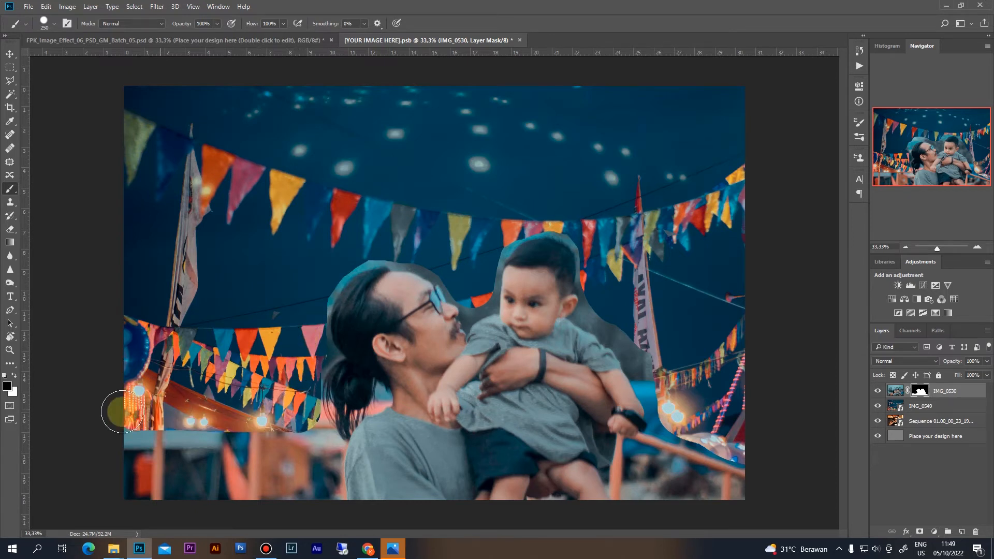
drag(611, 317, 655, 378)
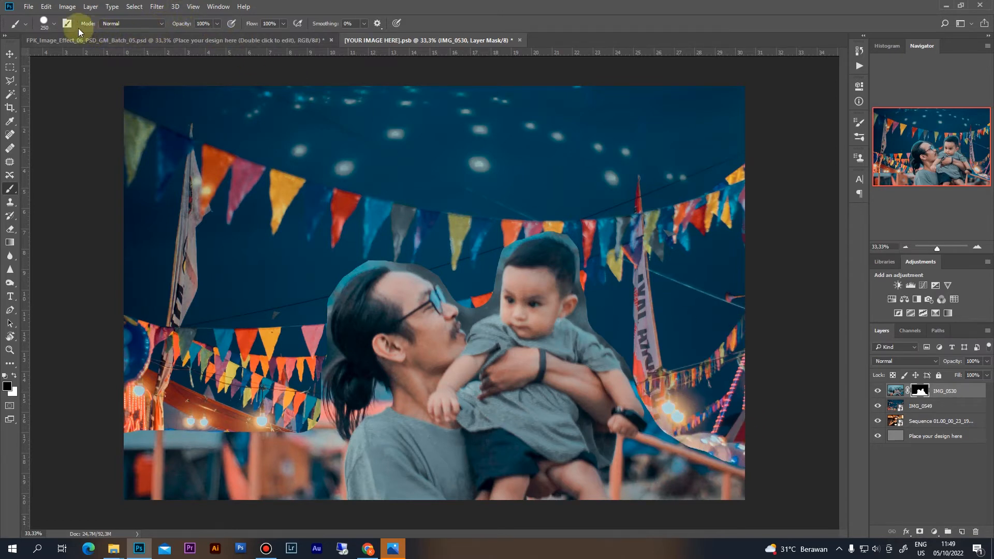
Switch the brush to the soft round tip with 0% hardness and set its size to 70 px.
click(56, 23)
click(66, 23)
click(67, 23)
click(66, 23)
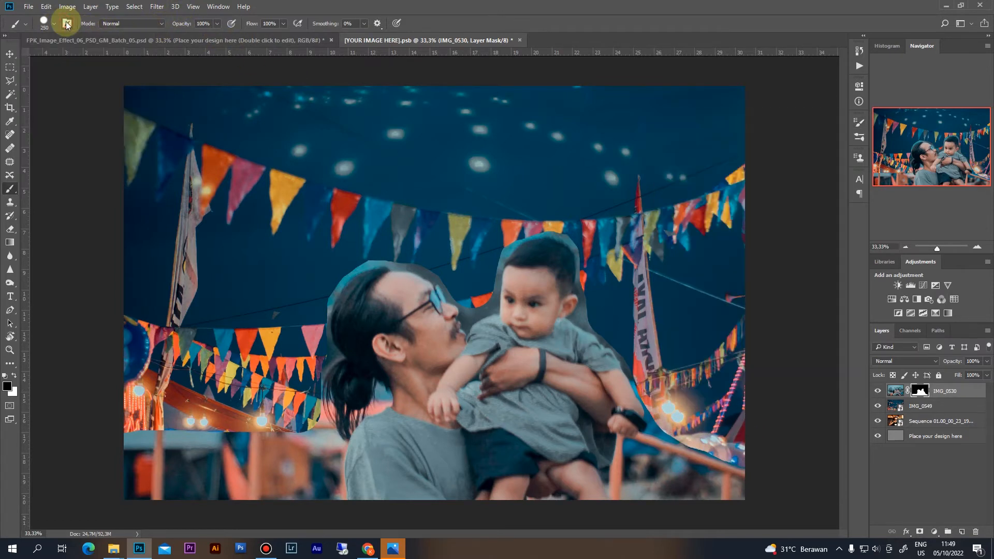
click(67, 23)
click(743, 138)
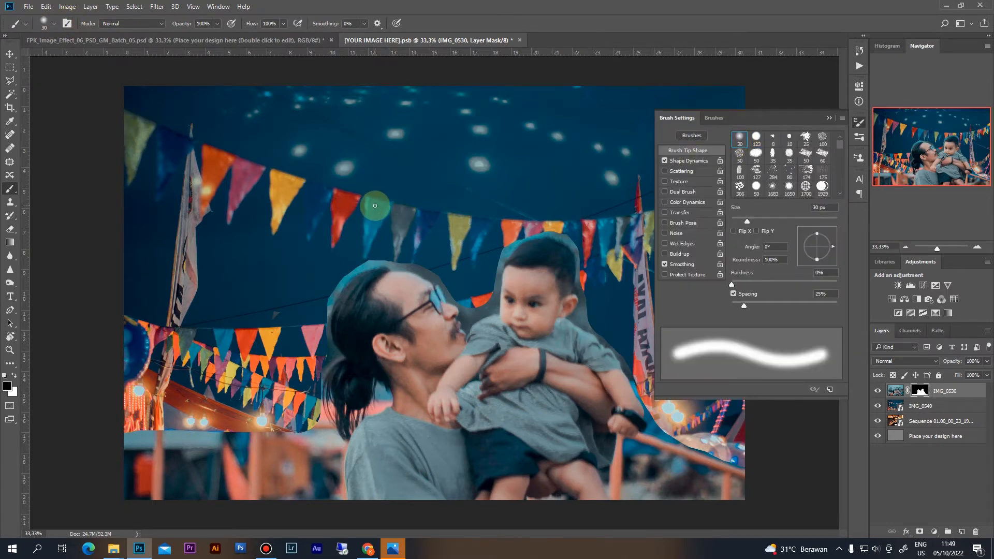
key(bracketright)
key(bracketright)
key(bracketright)
key(bracketright)
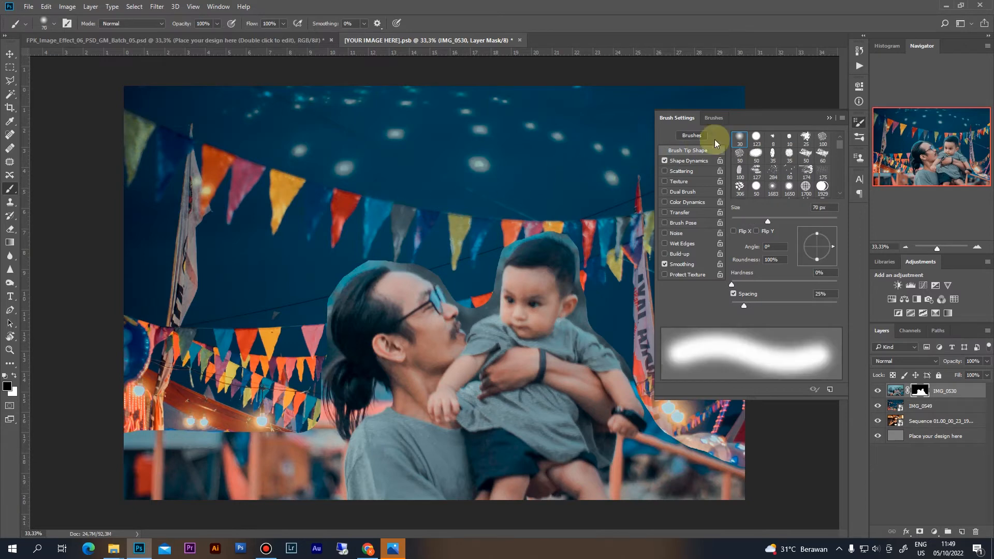
click(828, 116)
Mask out the leftover background around the man's head and hair and above the railing behind him with the soft brush.
key(ctrl+plus)
key(ctrl+plus)
key(ctrl+plus)
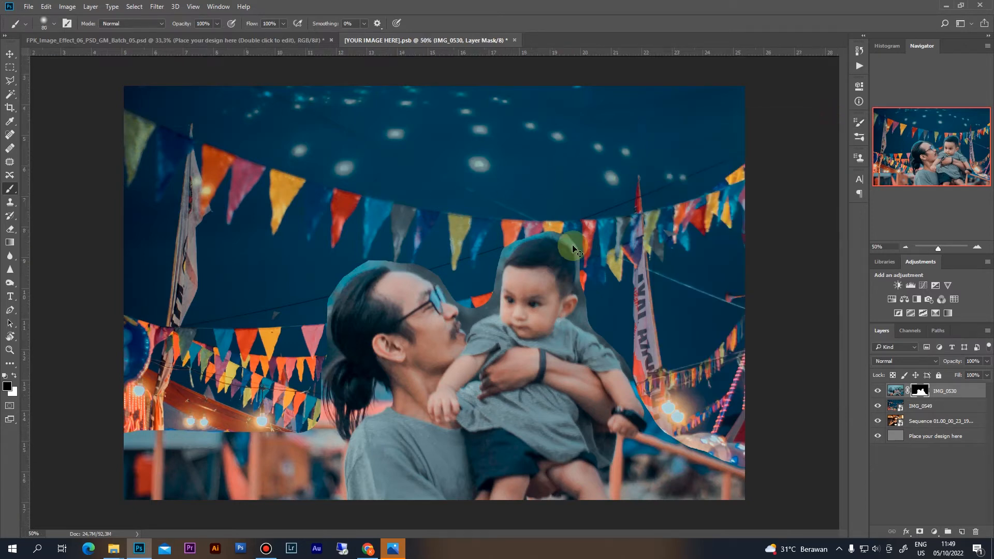
mouse_move(461, 244)
mouse_down()
mouse_move(380, 212)
mouse_move(263, 193)
mouse_move(156, 249)
mouse_move(119, 316)
mouse_move(111, 358)
mouse_move(235, 156)
mouse_move(214, 162)
mouse_move(206, 261)
mouse_move(216, 197)
mouse_move(209, 243)
mouse_move(224, 306)
mouse_move(182, 401)
mouse_move(206, 161)
mouse_move(197, 200)
mouse_move(222, 306)
mouse_move(124, 315)
mouse_move(192, 280)
mouse_move(465, 250)
mouse_move(465, 275)
mouse_move(407, 286)
mouse_move(196, 276)
mouse_move(214, 269)
mouse_move(458, 249)
mouse_move(488, 258)
mouse_move(134, 264)
mouse_up()
key(space)
key(space)
key(space)
key(space)
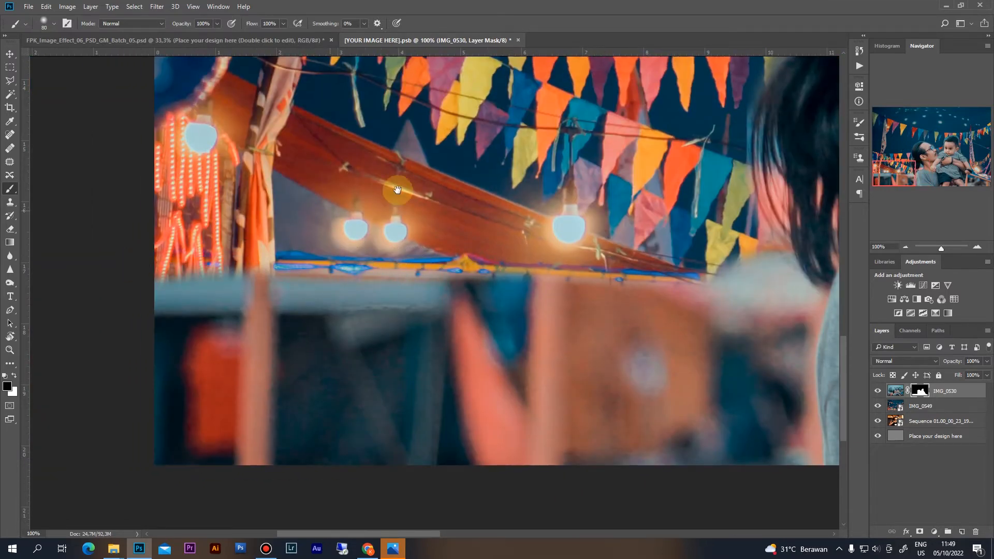
key(space)
Mask out the remaining background in front of the man's face and beside the child's face.
mouse_move(822, 95)
mouse_down()
mouse_move(514, 225)
mouse_move(355, 246)
mouse_move(162, 355)
mouse_move(238, 269)
mouse_up()
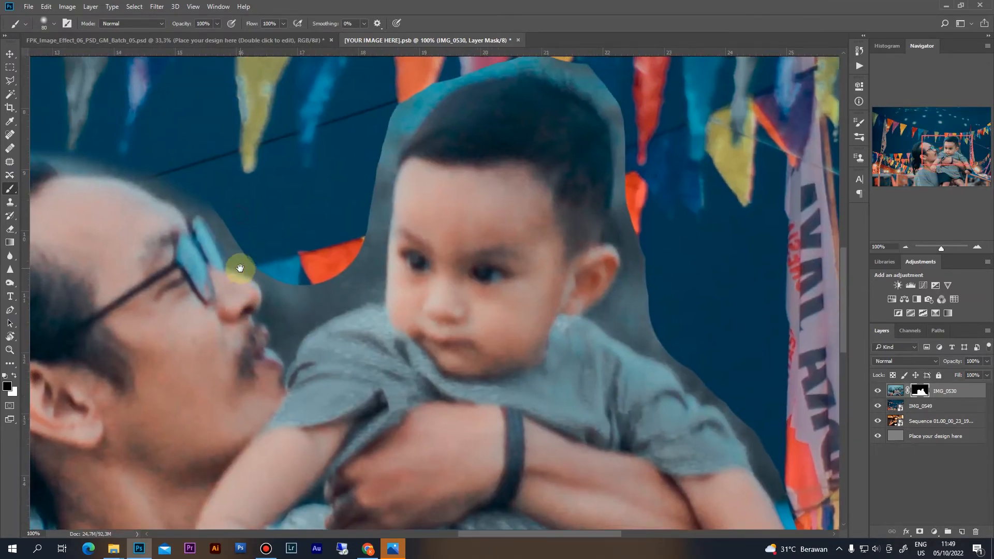
drag(198, 192, 252, 255)
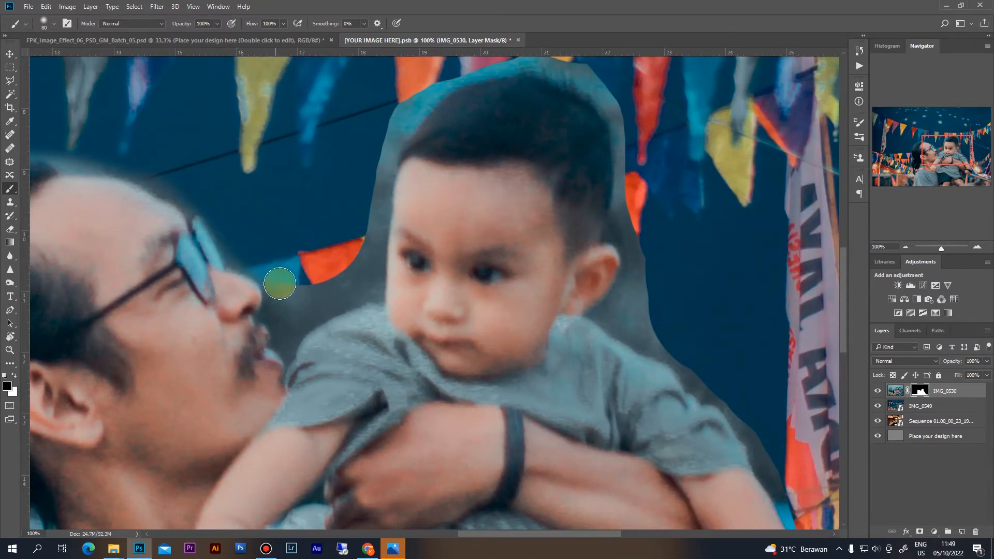
mouse_move(287, 312)
mouse_down()
mouse_move(339, 280)
mouse_move(361, 240)
mouse_move(369, 160)
mouse_move(393, 89)
mouse_up()
Mask out the background fringe over the top of the child's head and down behind the ear.
drag(335, 193, 255, 285)
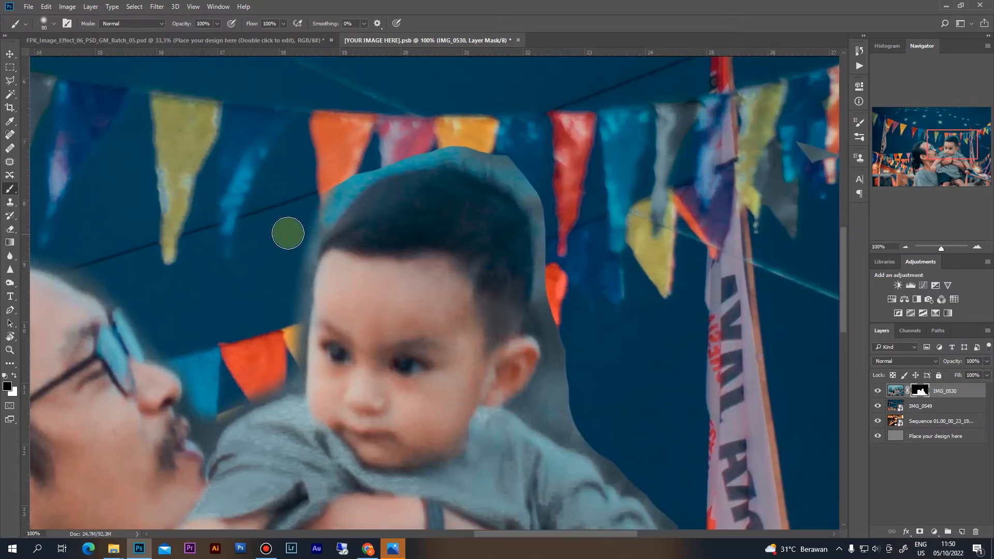
mouse_move(348, 166)
mouse_down()
mouse_move(371, 138)
mouse_move(321, 179)
mouse_move(398, 145)
mouse_move(456, 136)
mouse_move(494, 143)
mouse_move(528, 176)
mouse_move(494, 143)
mouse_up()
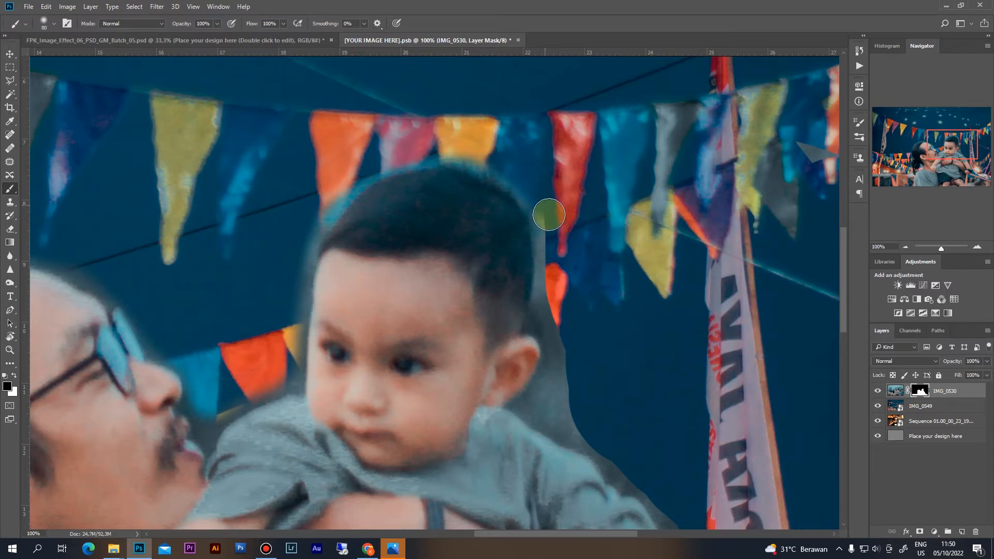
mouse_move(545, 211)
mouse_down()
mouse_move(541, 280)
mouse_move(561, 353)
mouse_move(561, 413)
mouse_up()
Mask out the background fringe along the child's shoulder and arm and above the railing beside the wristwatch.
drag(581, 356, 530, 162)
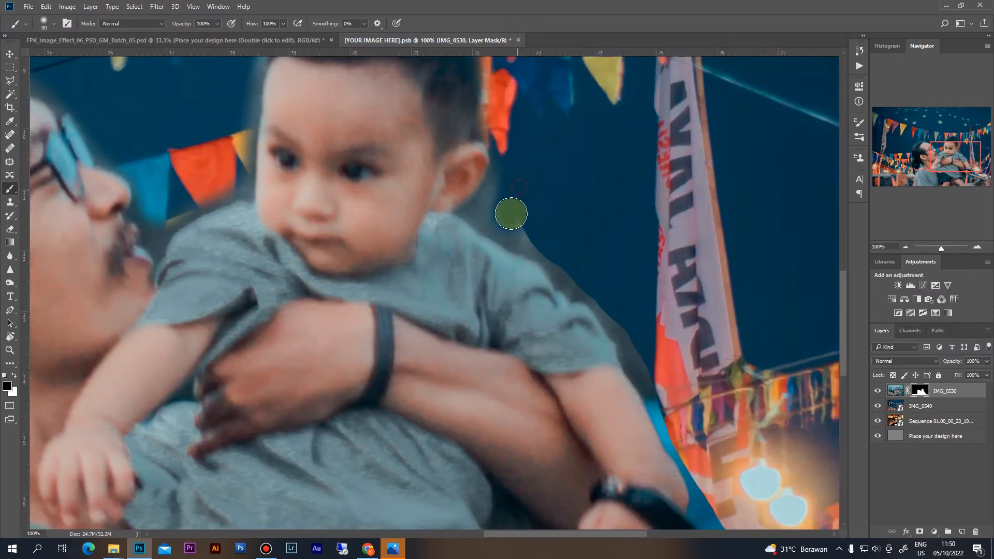
mouse_move(524, 236)
mouse_down()
mouse_move(621, 326)
mouse_move(645, 372)
mouse_move(676, 382)
mouse_move(468, 157)
mouse_up()
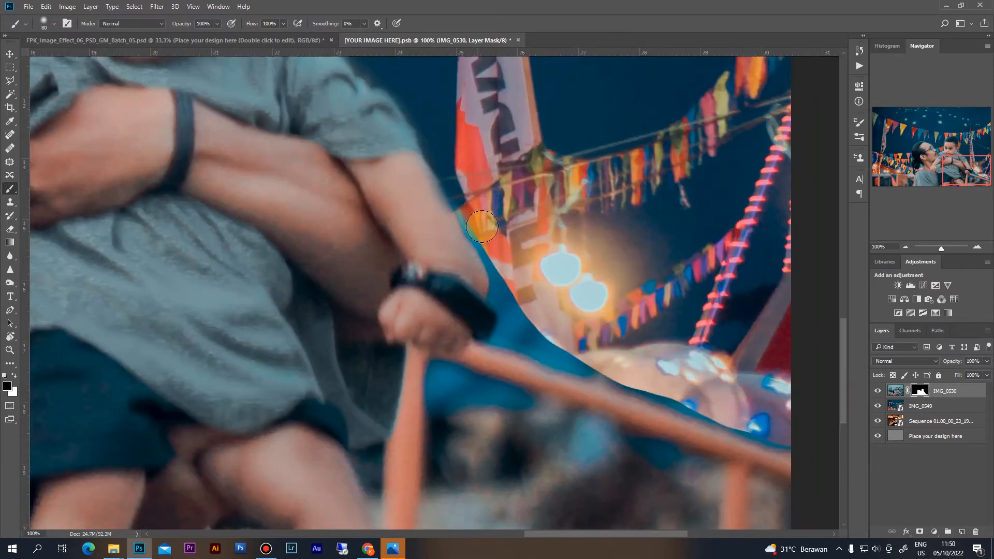
mouse_move(481, 226)
mouse_down()
mouse_move(555, 327)
mouse_move(596, 364)
mouse_move(646, 385)
mouse_move(651, 376)
mouse_move(537, 266)
mouse_up()
mouse_move(444, 244)
mouse_down()
mouse_move(580, 315)
mouse_move(738, 375)
mouse_up()
Shift the masked IMG_0530 layer to the left so the man and child sit further left over the festival background.
key(ctrl+minus)
key(ctrl+minus)
key(ctrl+minus)
key(ctrl+minus)
key(ctrl+minus)
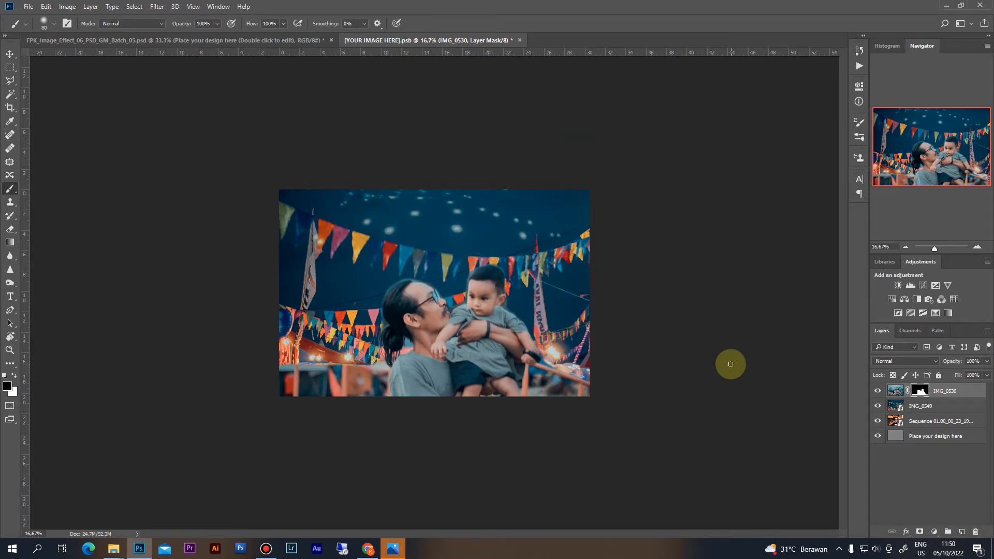
key(v)
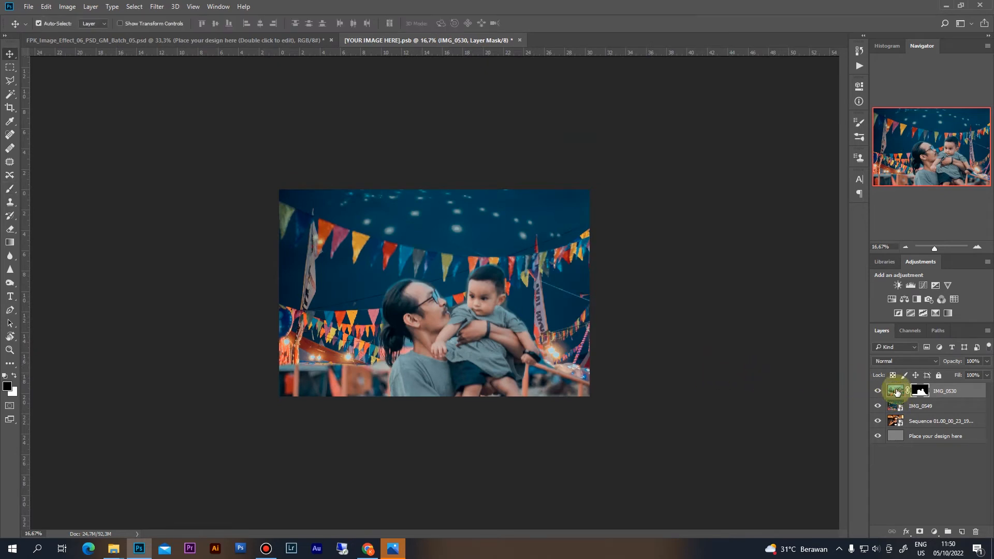
key(shift+Left)
key(shift+Left)
key(shift+Left)
key(shift+Left)
key(shift+Left)
key(shift+Left)
key(shift+Left)
key(shift+Left)
key(shift+Left)
key(shift+Left)
key(shift+Left)
key(shift+Left)
key(shift+Left)
key(shift+Left)
key(shift+Left)
key(shift+Left)
key(shift+Left)
key(shift+Left)
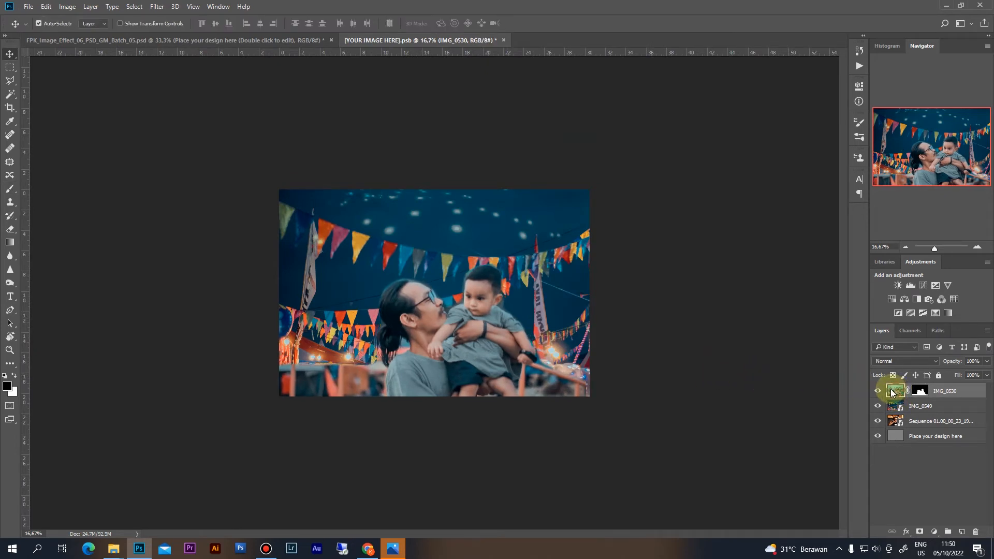
key(shift+Left)
key(shift+Left)
key(shift+Left)
key(shift+Left)
key(shift+Left)
key(shift+Left)
key(shift+Left)
key(shift+Left)
key(shift+Left)
key(shift+Left)
key(shift+Left)
key(shift+Left)
key(shift+Left)
key(shift+Left)
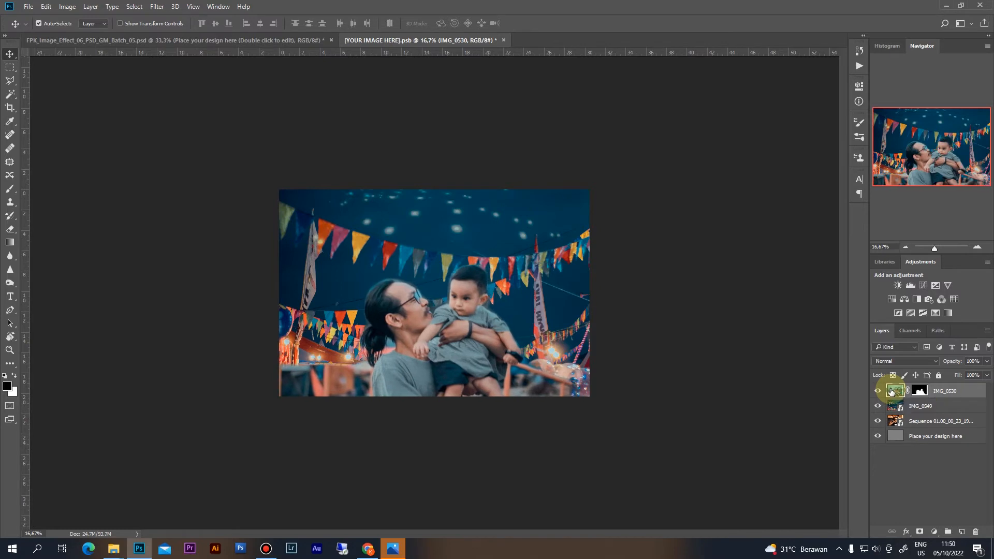
key(shift+Left)
key(shift+Left)
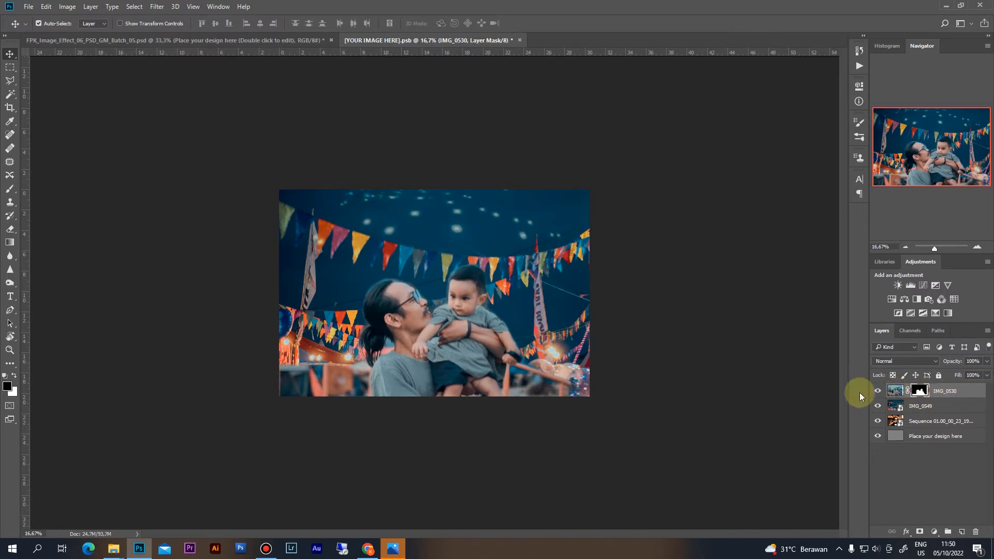
Soften the lower corners of the IMG_0530 mask with a 700 px soft black brush, blending them into the background.
key(b)
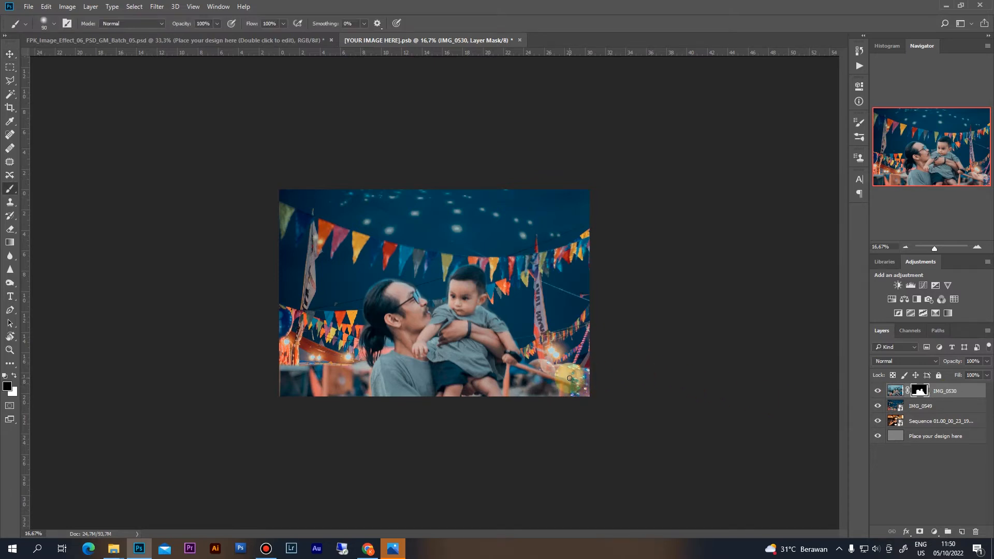
key(bracketright)
key(bracketright)
key(bracketright)
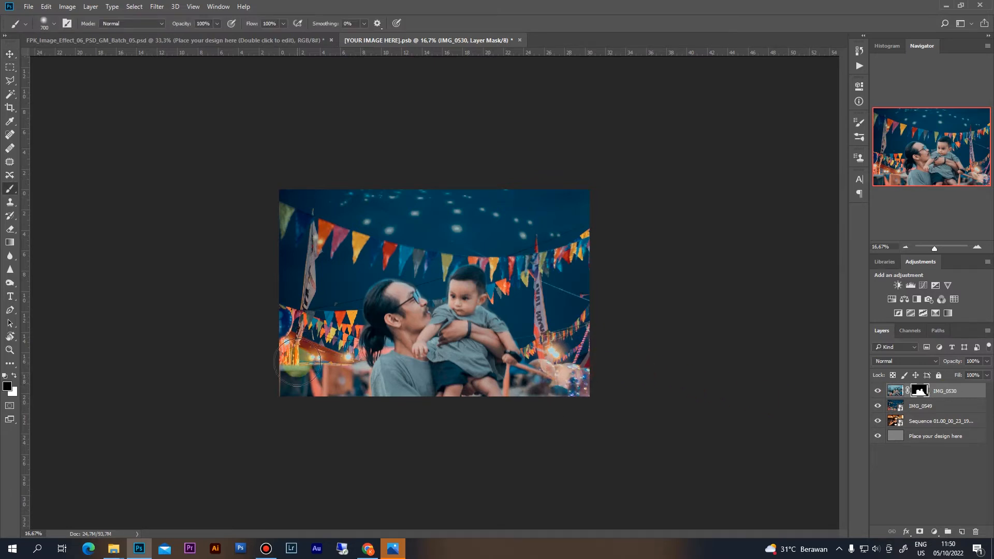
drag(257, 397, 290, 316)
key(v)
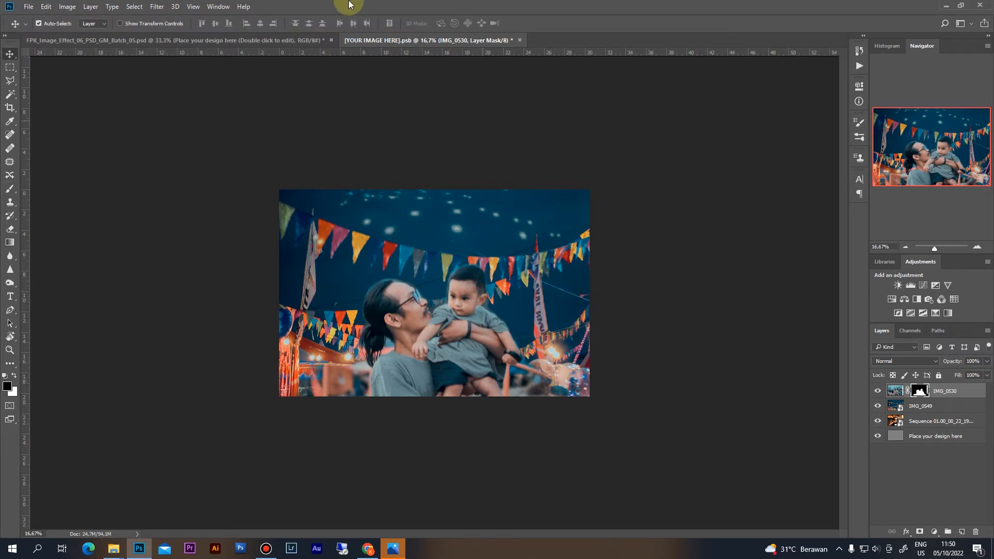
Save the [YOUR IMAGE HERE].psb document and view the updated effect in FPK_Image_Effect_06_PSD_GM_Batch_05.psd.
click(250, 39)
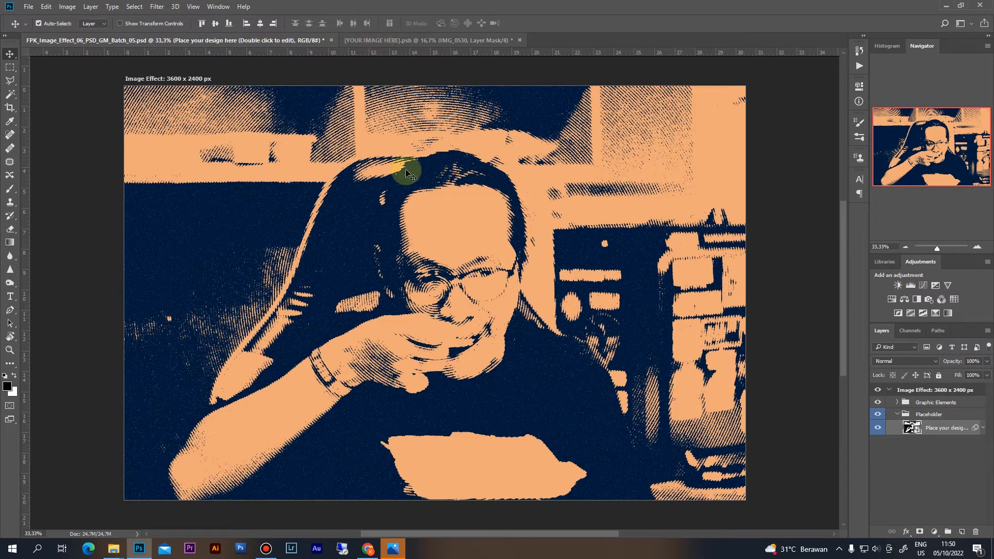
click(401, 42)
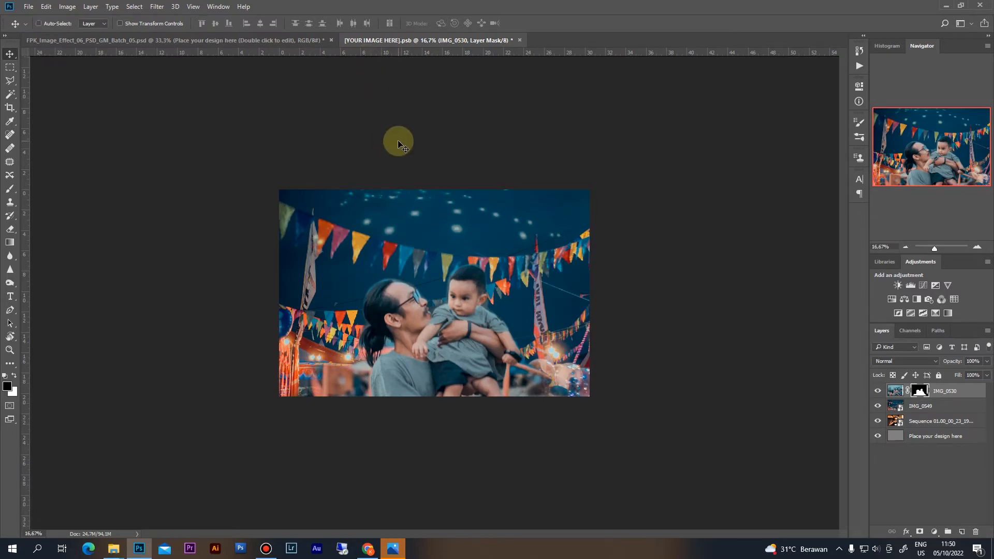
key(ctrl+s)
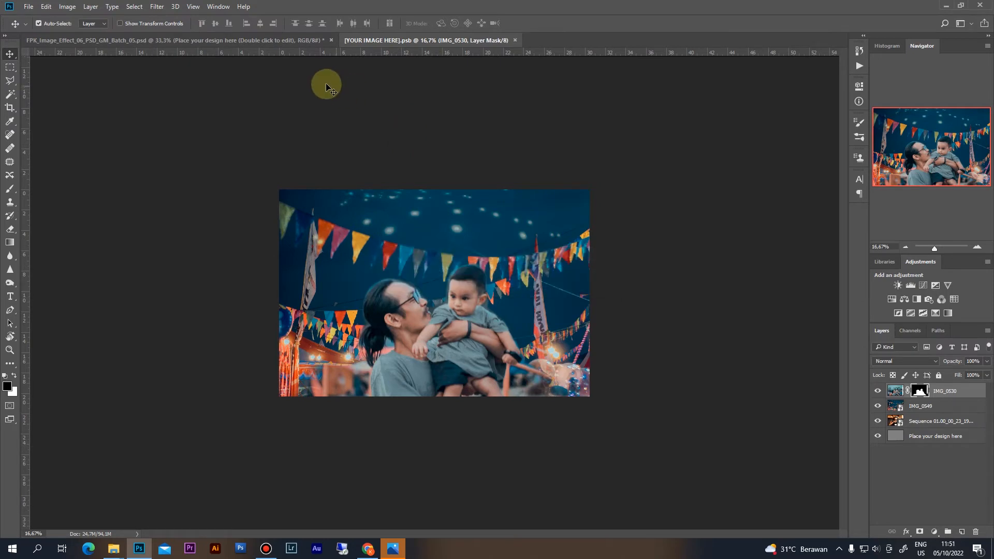
click(257, 40)
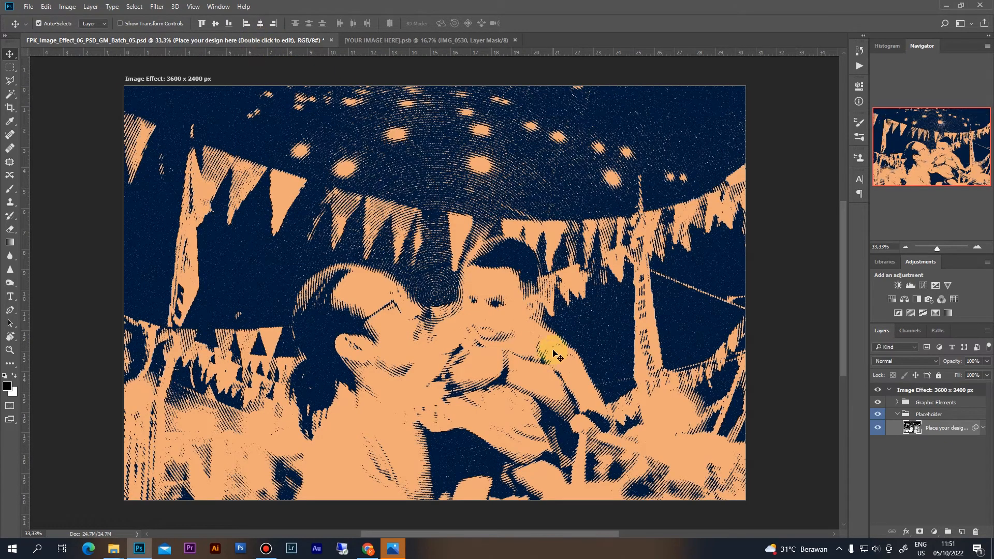
key(ctrl+minus)
key(ctrl+minus)
key(ctrl+minus)
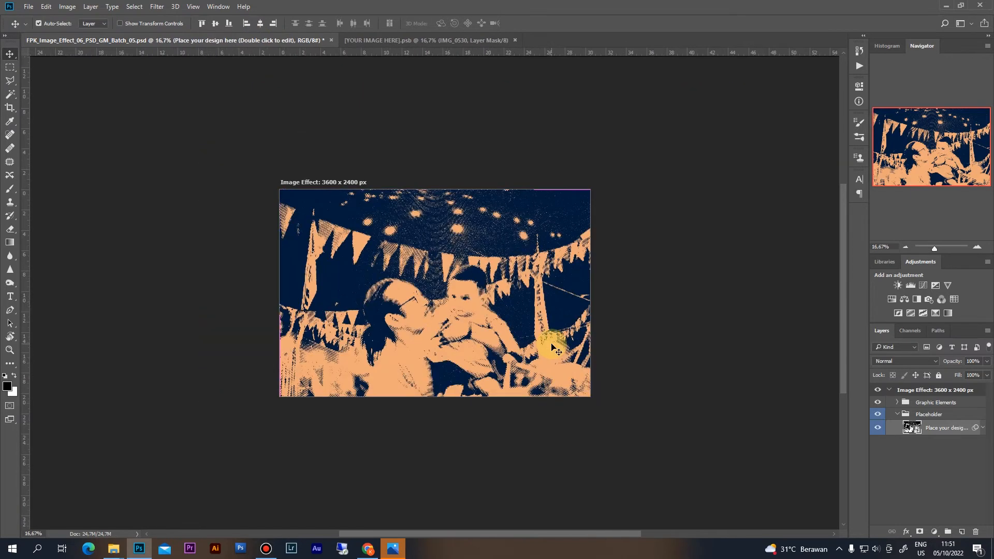
key(ctrl+plus)
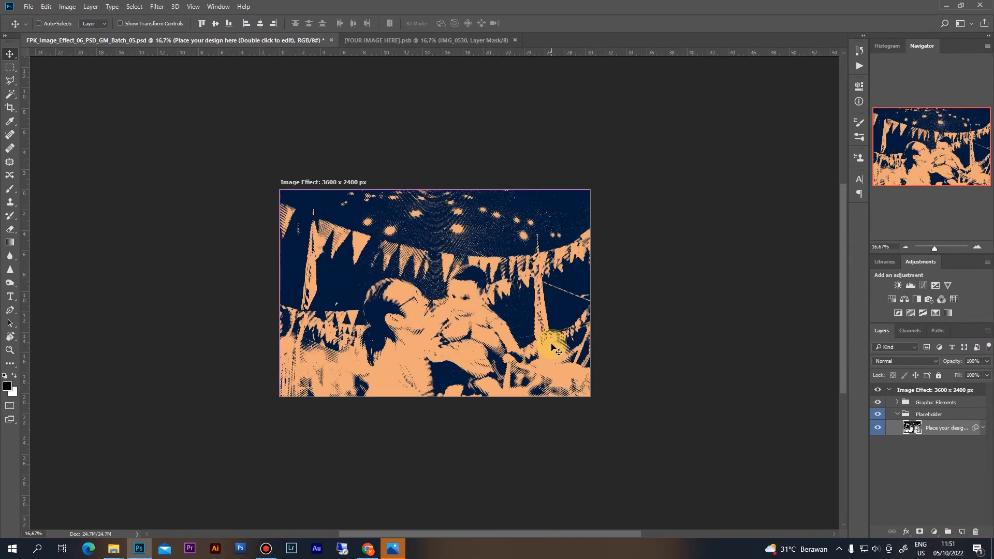
key(ctrl+plus)
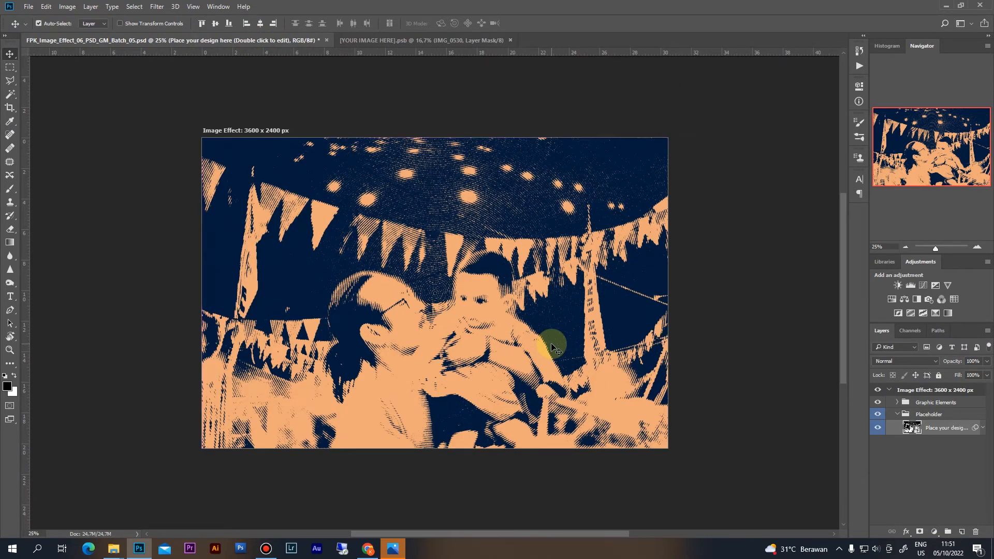
Add a 72 pt Futura Bold text layer reading ABSTRAK above the Graphic Elements group, placed over the child's body.
click(915, 405)
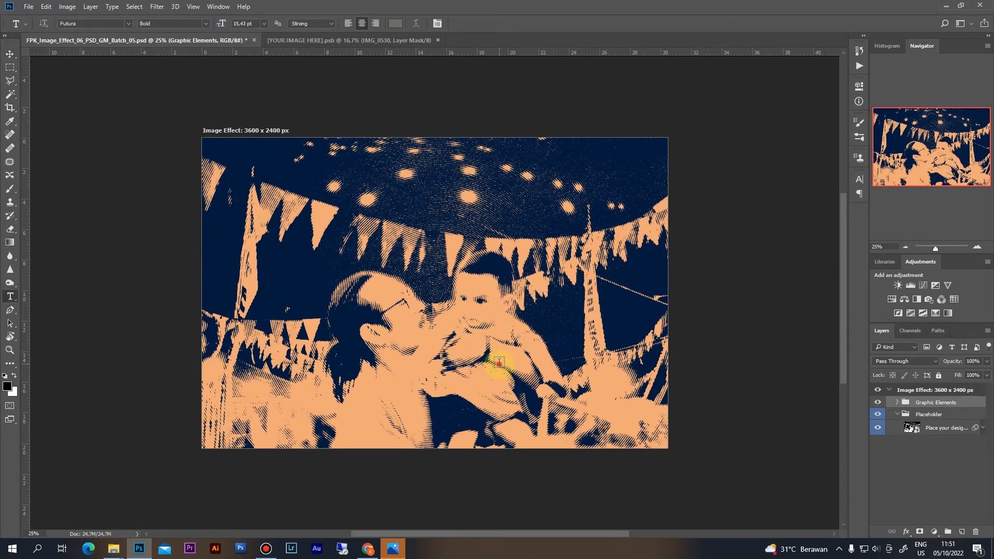
click(533, 364)
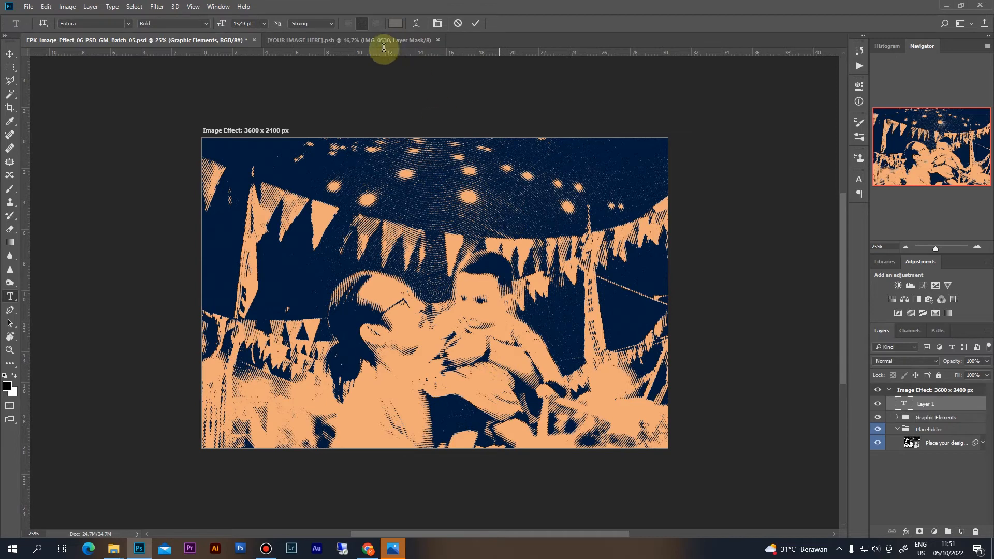
click(263, 23)
click(254, 207)
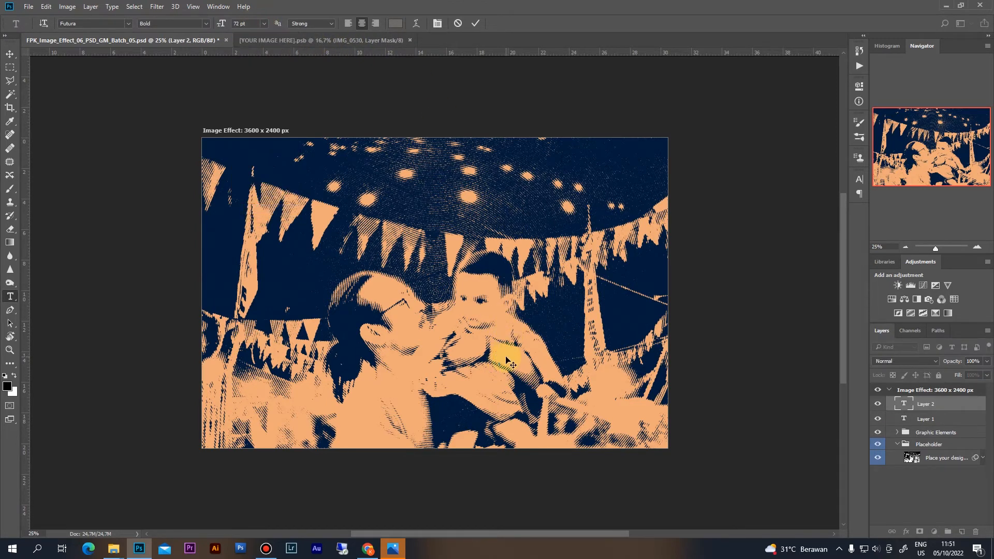
text(ABSTR)
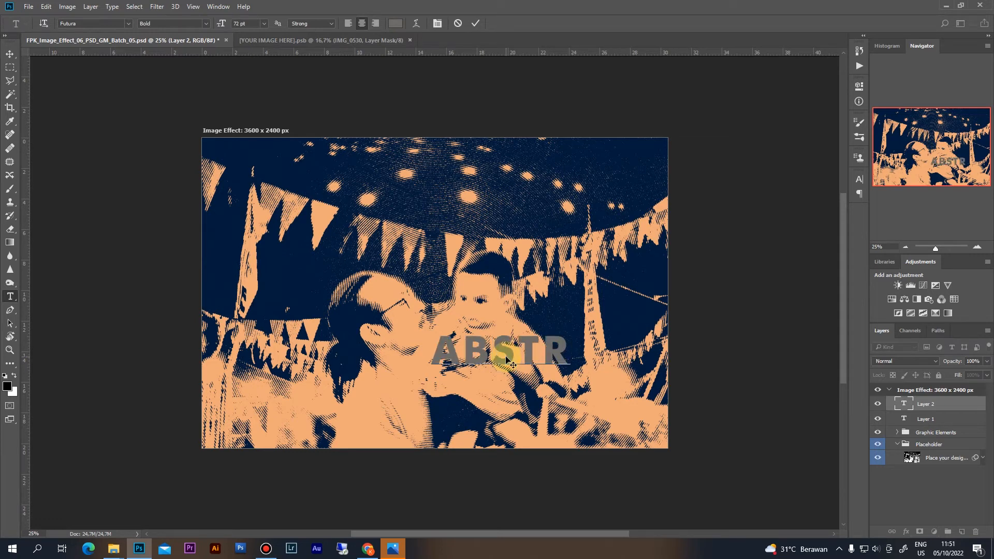
key(BackSpace)
key(BackSpace)
text(TRACK)
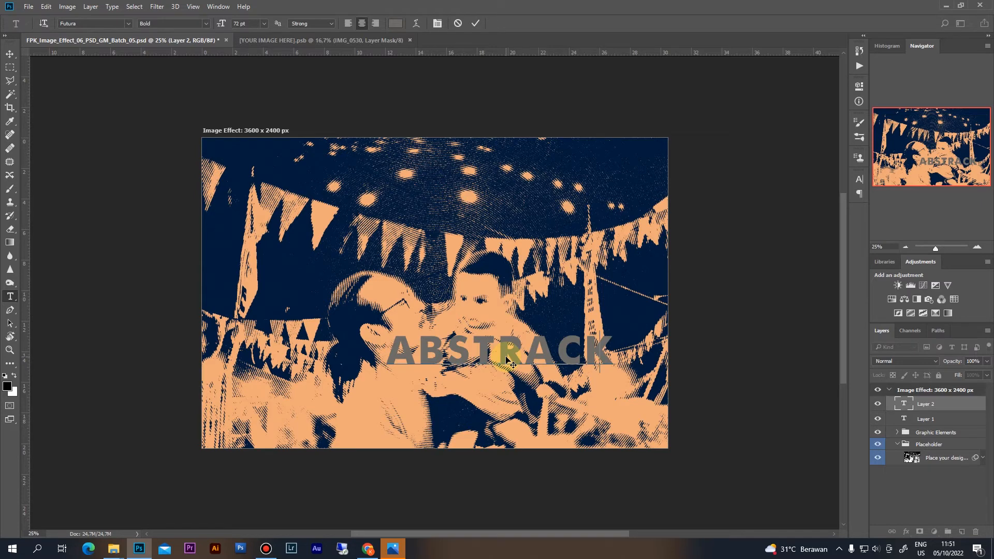
key(BackSpace)
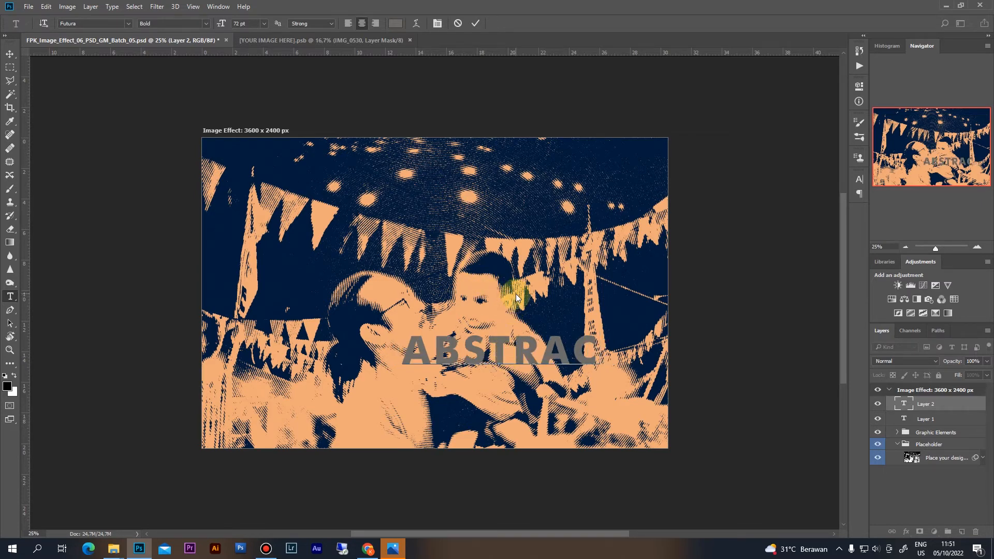
key(BackSpace)
text(K)
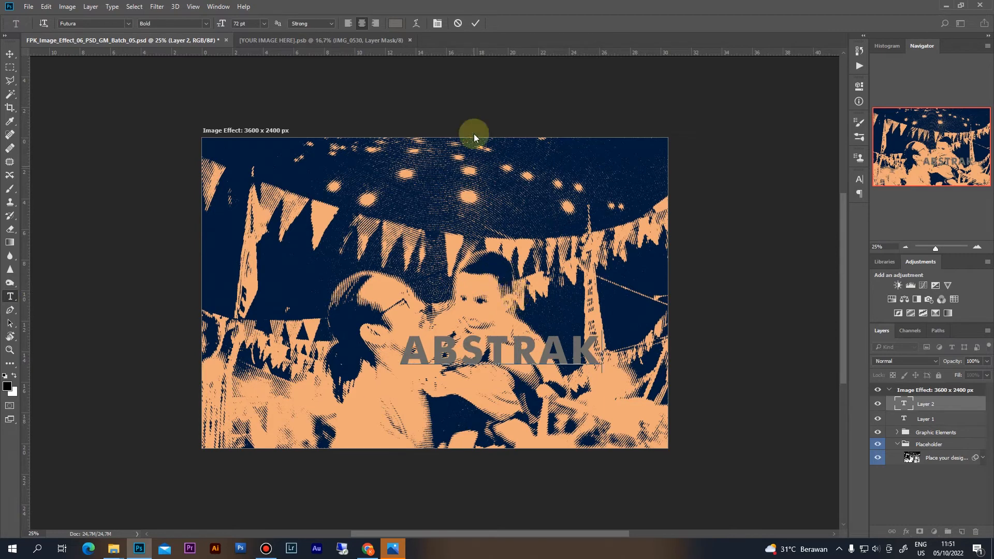
click(481, 311)
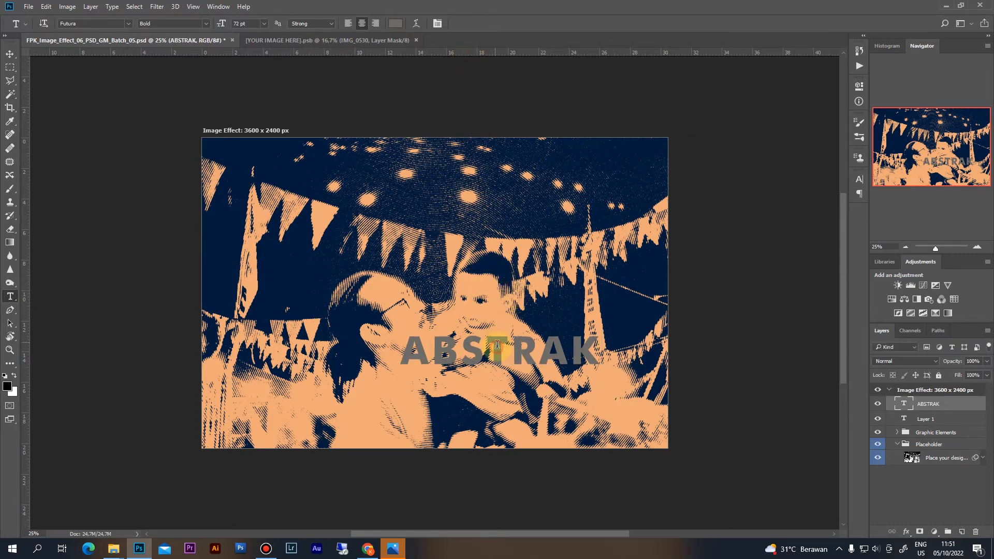
Recolor the ABSTRAK text to the near-white #faf8f5.
key(ctrl+a)
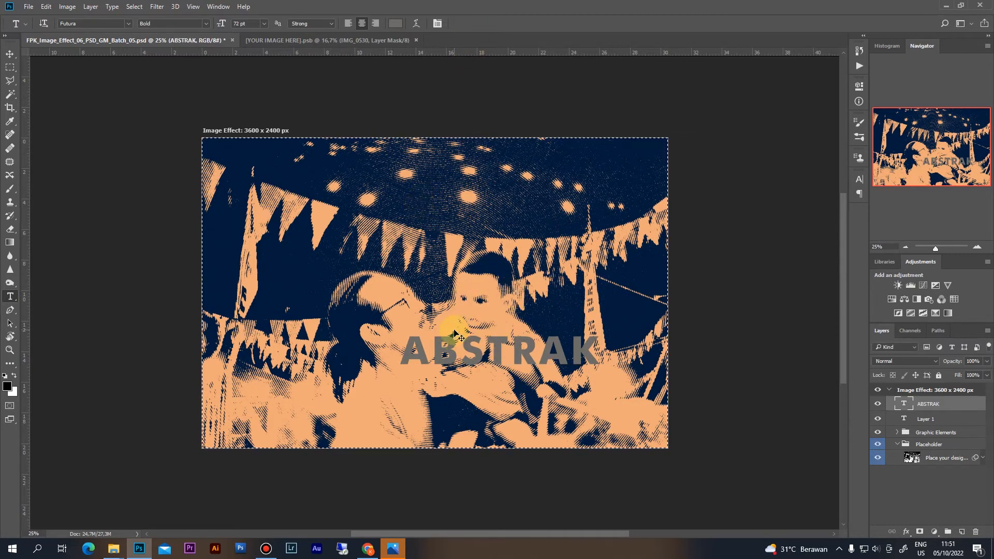
double_click(496, 356)
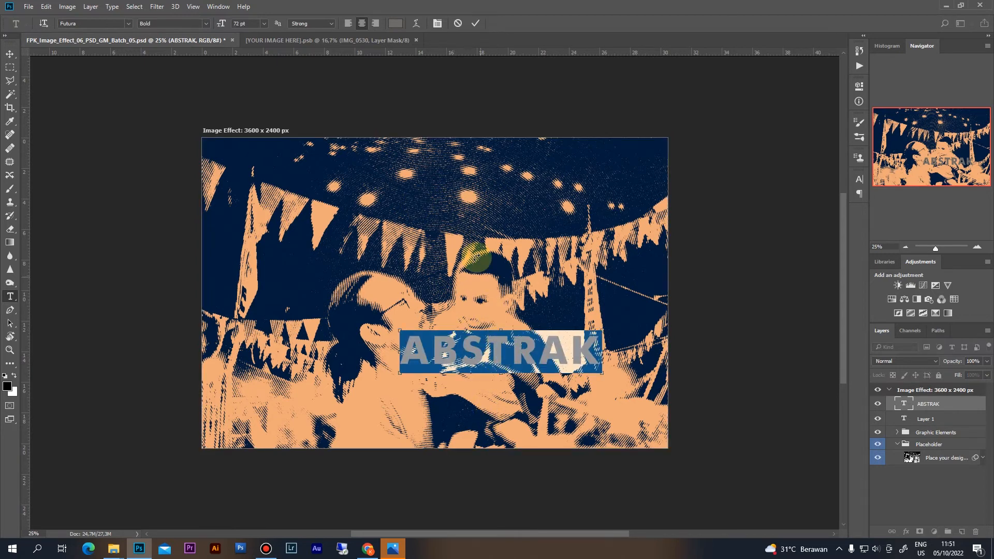
click(396, 23)
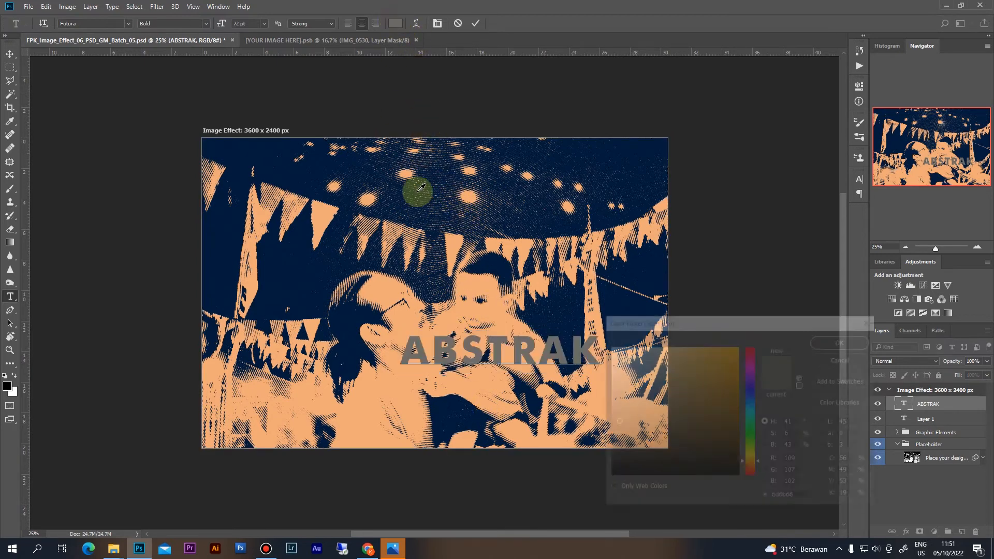
drag(614, 384, 611, 361)
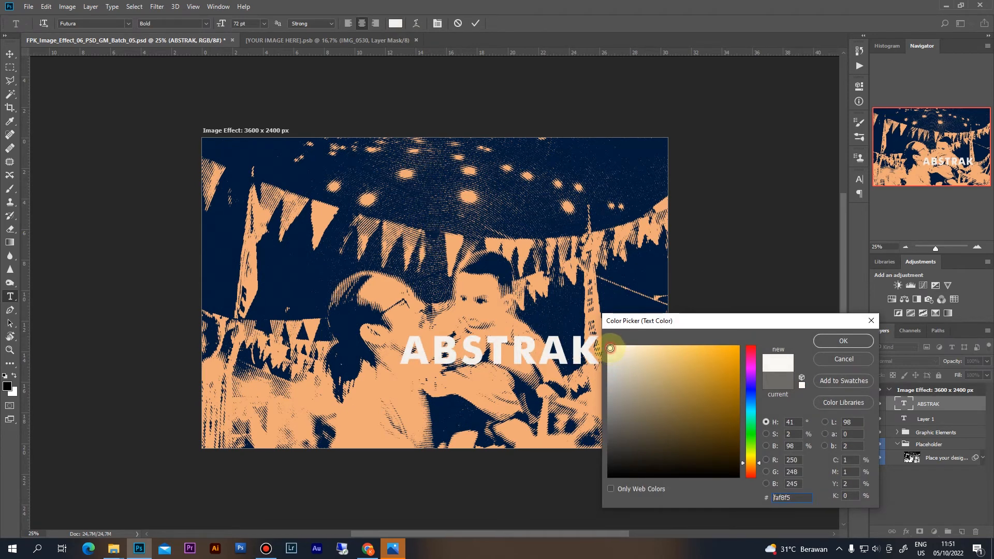
click(827, 342)
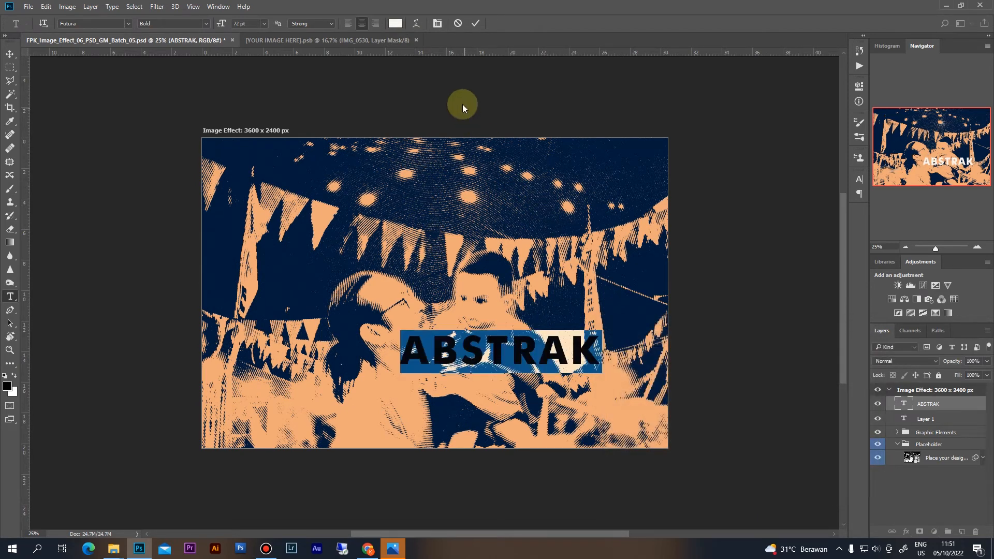
click(475, 23)
Move the ABSTRAK text to the upper-left area of the image and duplicate it directly beneath the original.
key(v)
drag(503, 353, 509, 181)
drag(462, 185, 362, 267)
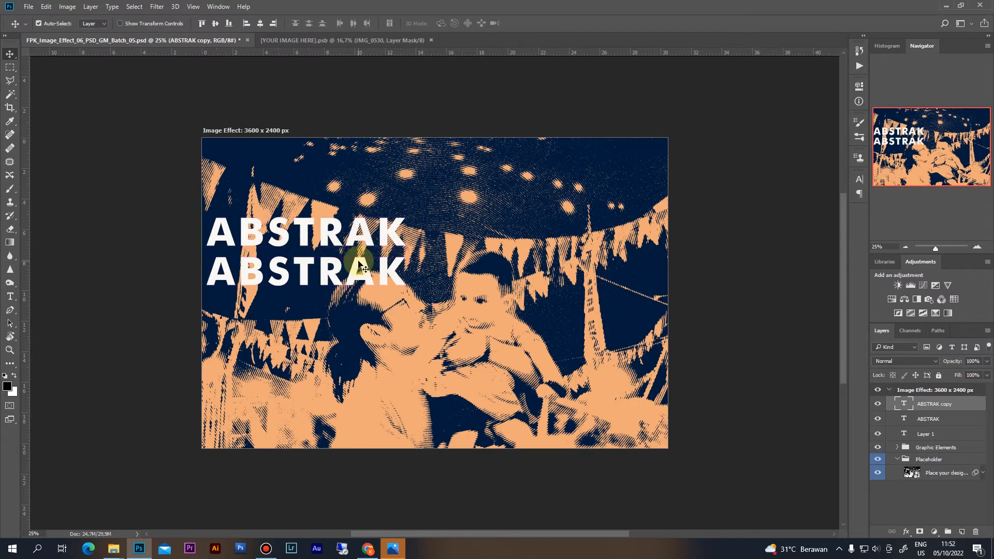
Replace the wording of the lower ABSTRAK copy with TEKSTUR.
key(t)
double_click(359, 263)
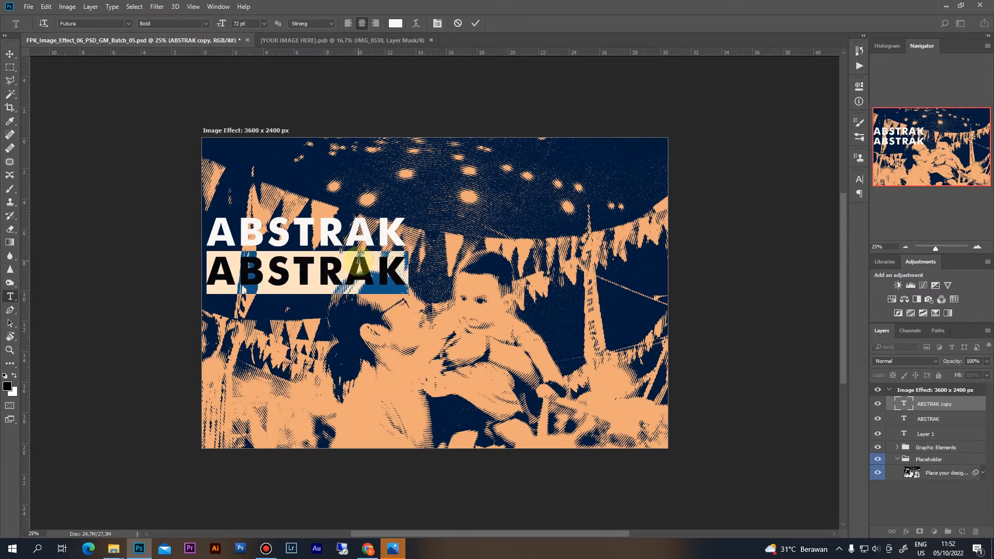
text(TEKST)
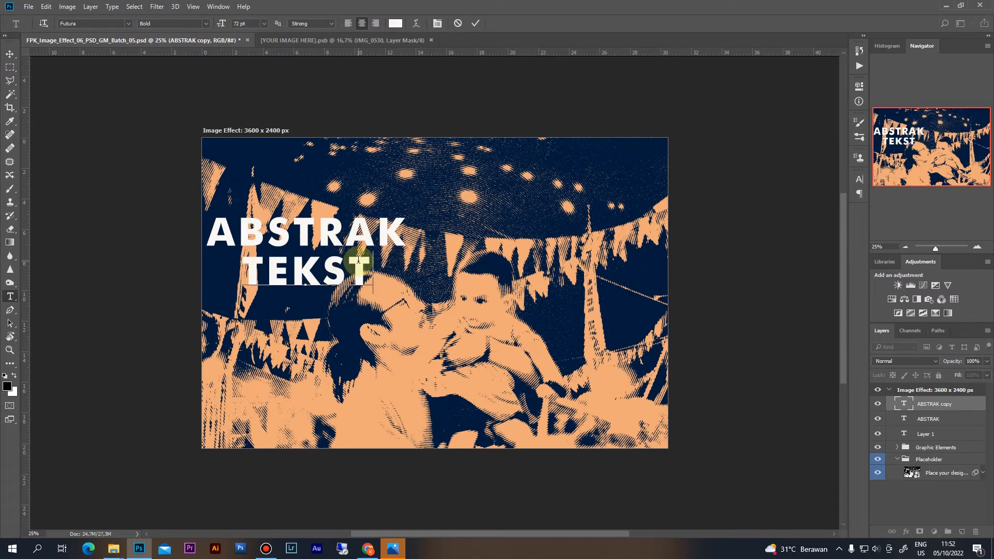
text(UR)
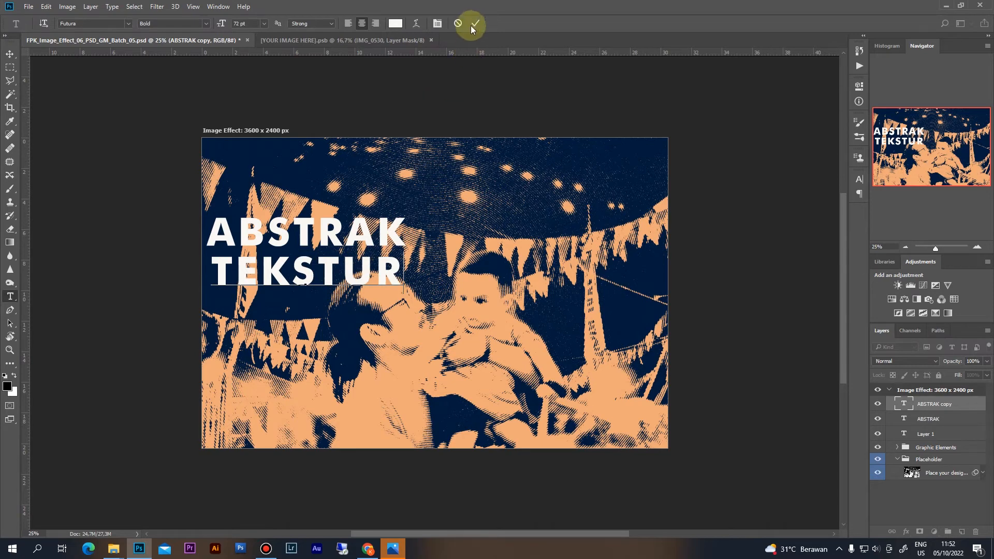
click(472, 24)
Scale TEKSTUR down to about 48 pt, left-aligned under ABSTRAK, and place a duplicate near the image's lower middle.
key(v)
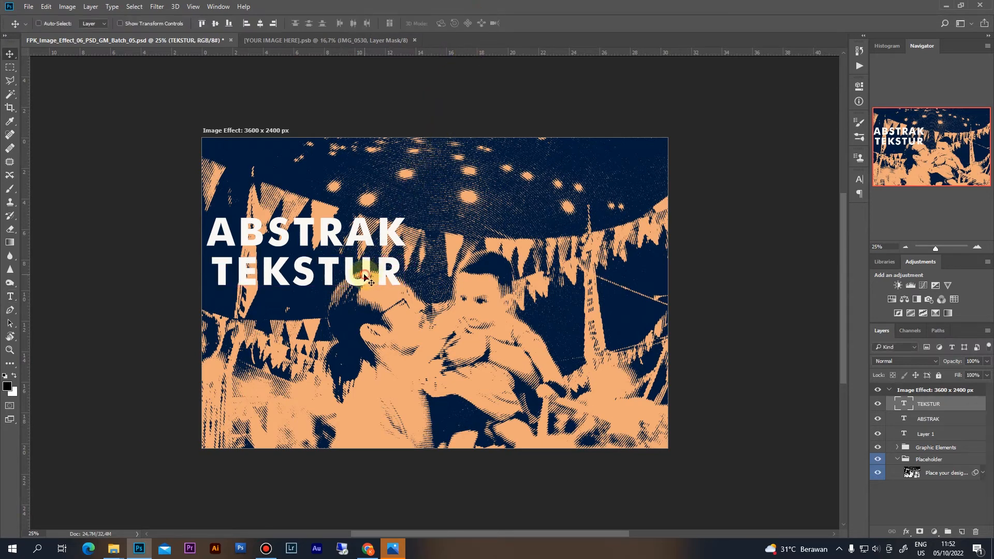
drag(368, 279, 451, 389)
key(ctrl+t)
double_click(311, 266)
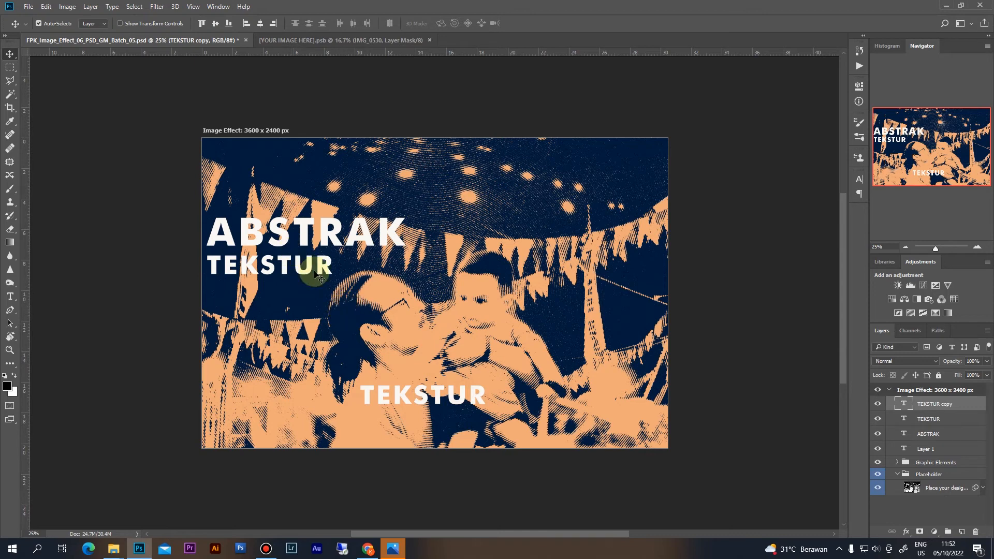
key(t)
click(451, 397)
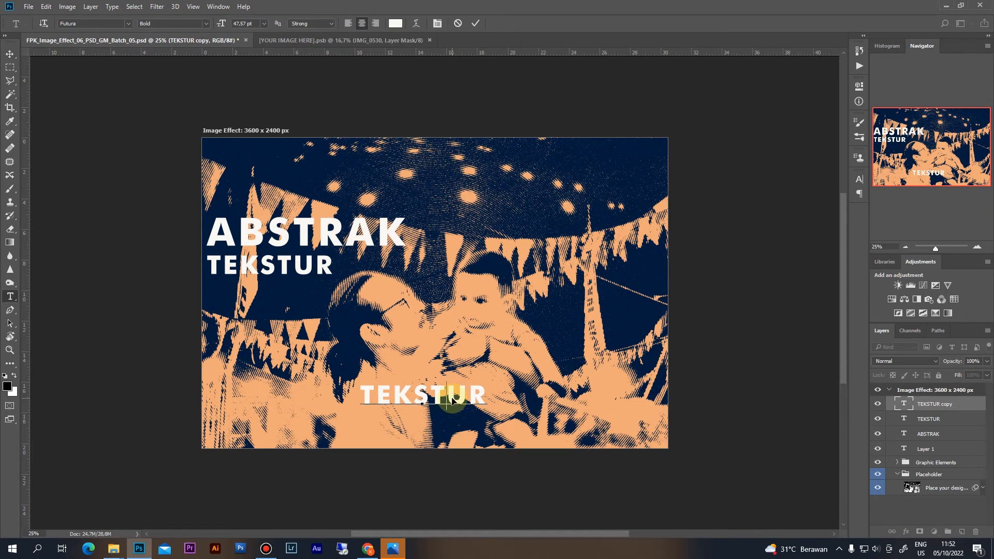
click(475, 23)
Scale the lower TEKSTUR copy down to about 51% of its size.
key(v)
key(ctrl+t)
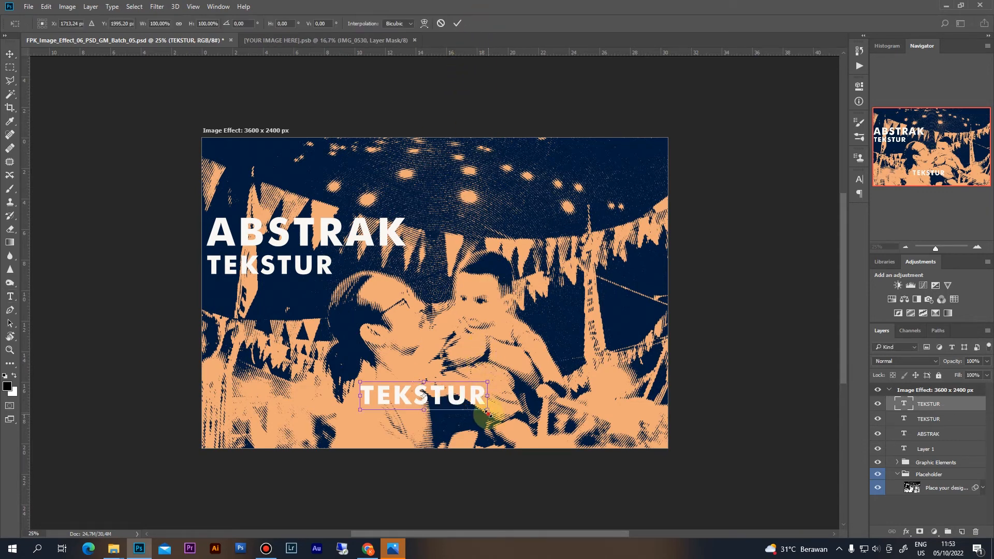
drag(488, 389, 428, 389)
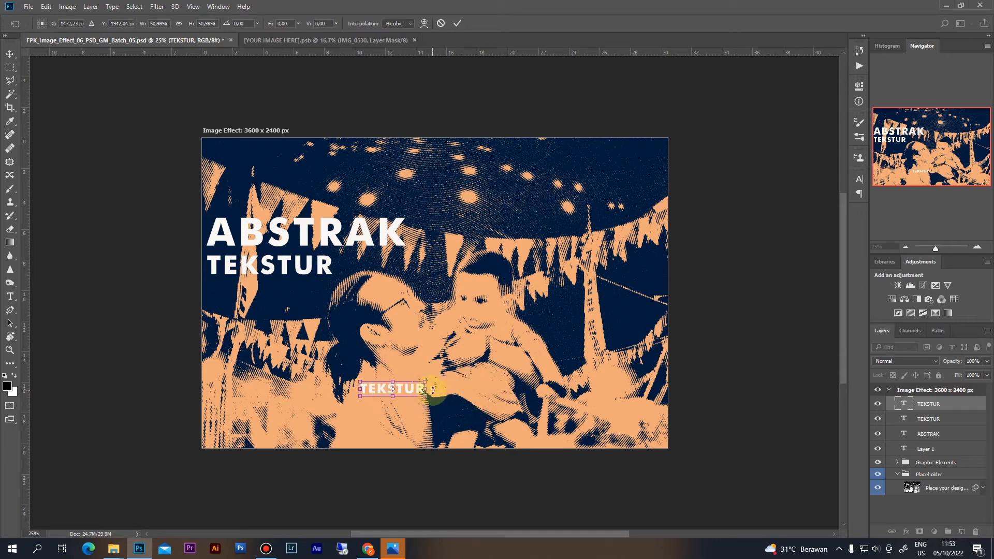
key(Return)
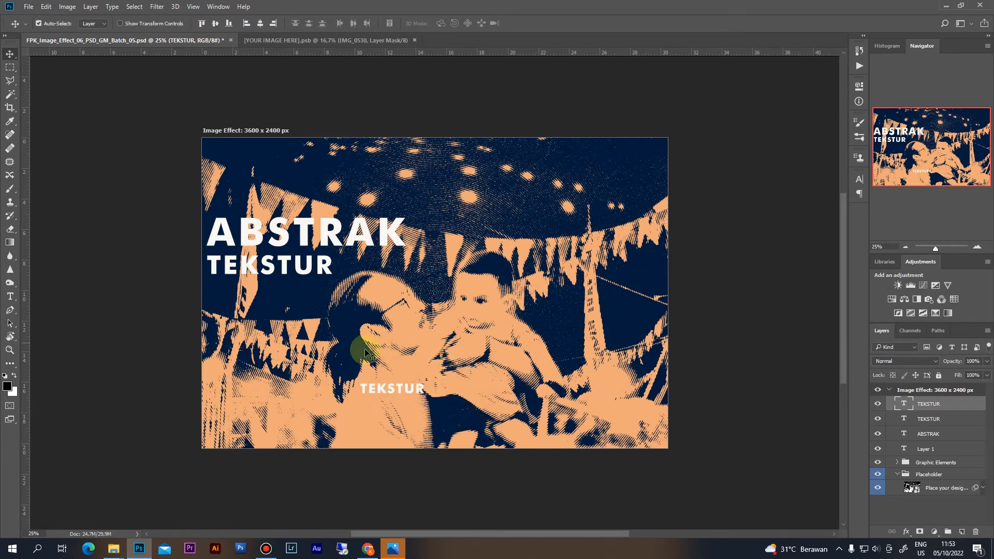
Replace the wording of the small TEKSTUR copy with "MEMBUAT DESAUB DENGAN MUDAH DAN CEPAT".
key(t)
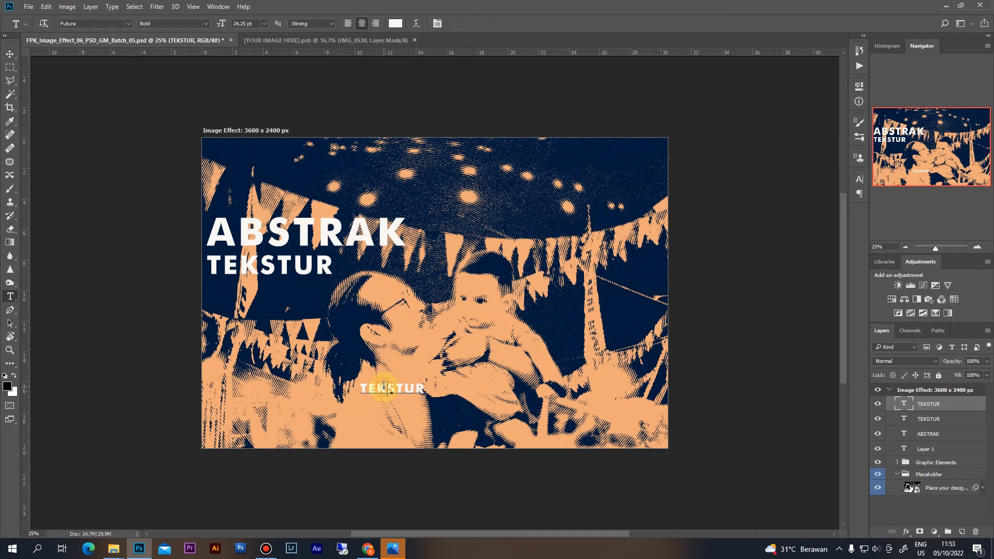
double_click(383, 388)
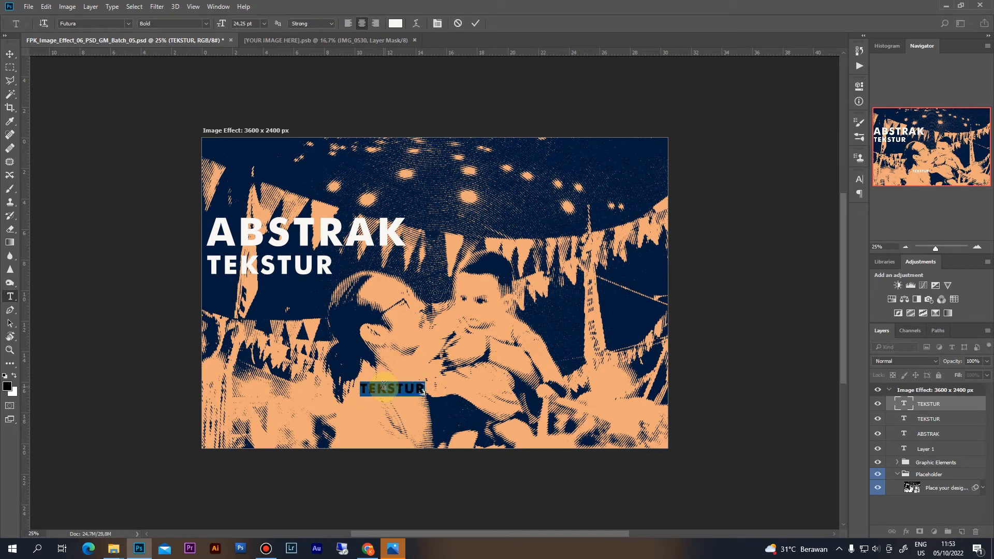
text(MEMBU)
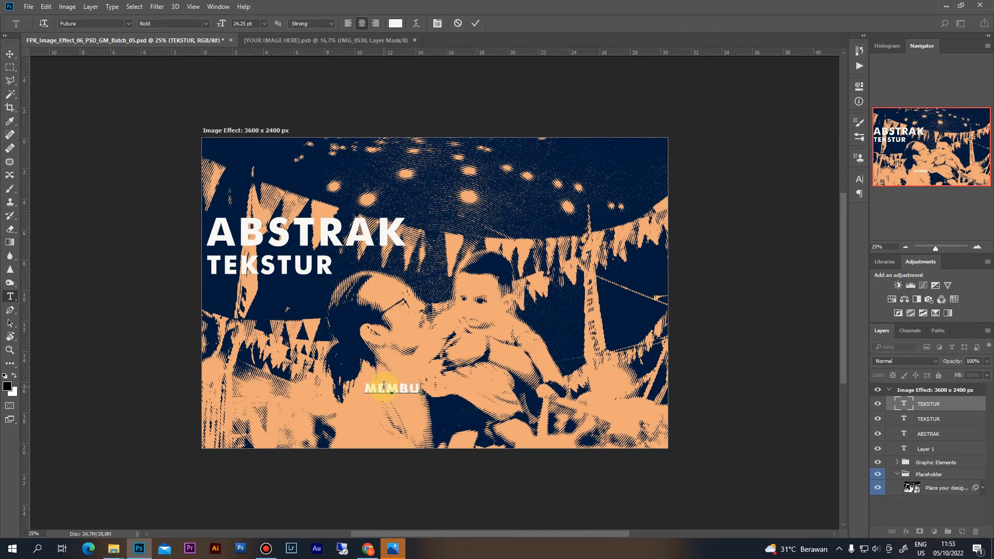
text(AT DESAUB DEBFGA=)
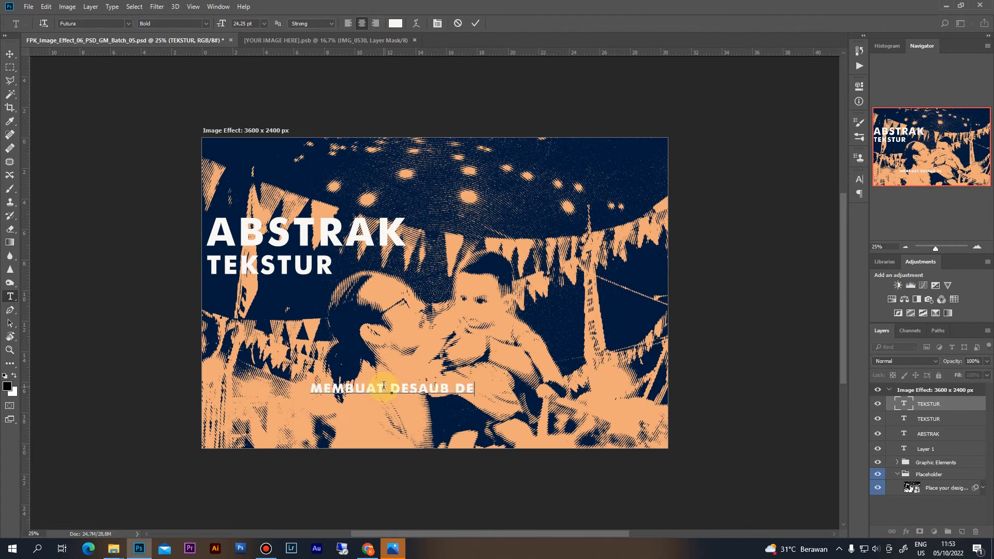
key(BackSpace)
key(BackSpace)
key(BackSpace)
key(BackSpace)
key(BackSpace)
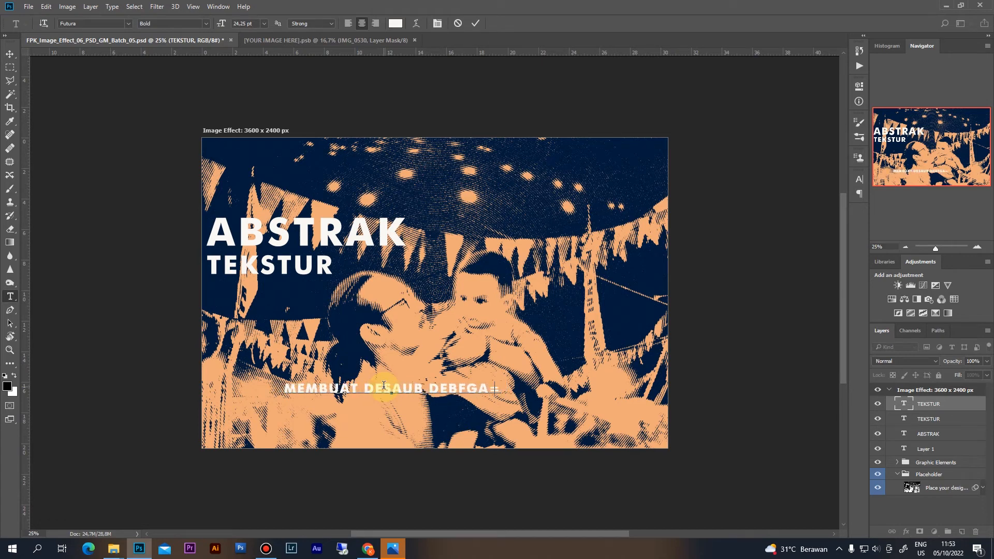
text(NGAN MUDAHD)
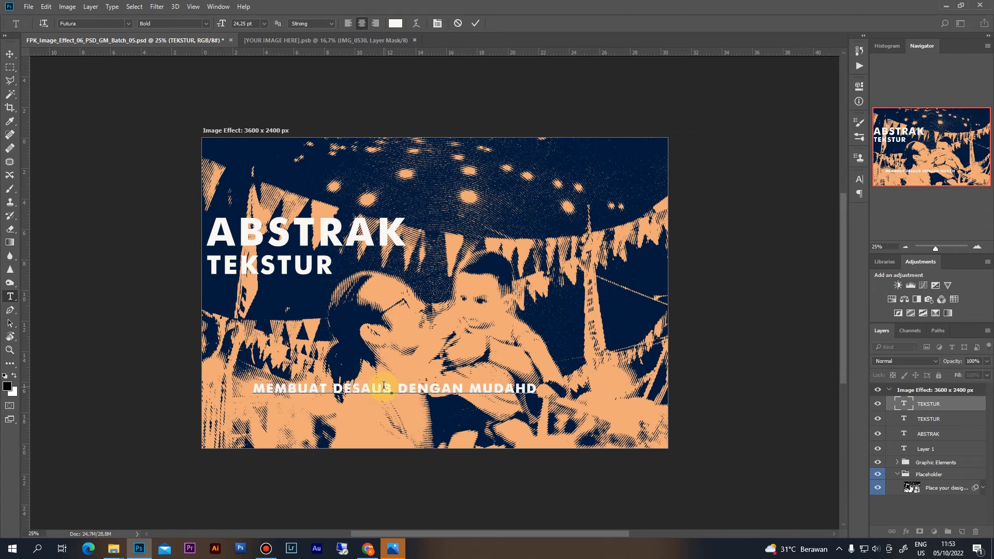
key(BackSpace)
text(DAN CEPAT)
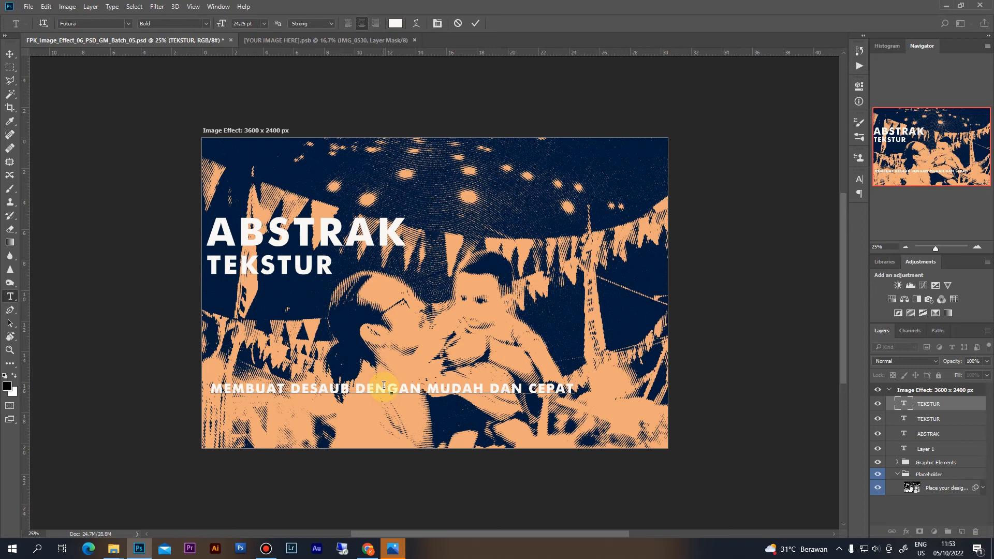
Extend the tagline's first line with "UNTUK PEMULA YANG MAU".
text(UNTUK PE)
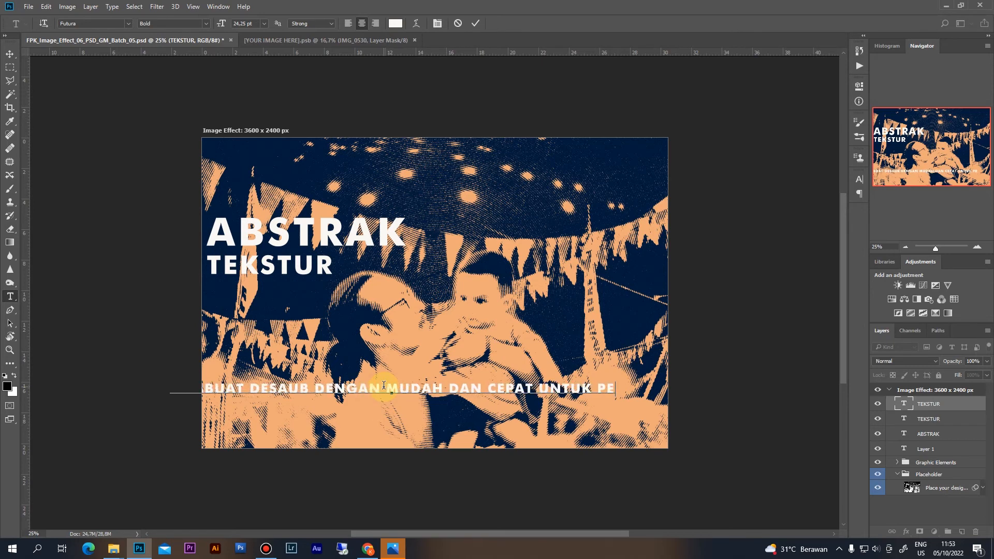
text(MULA YAN G)
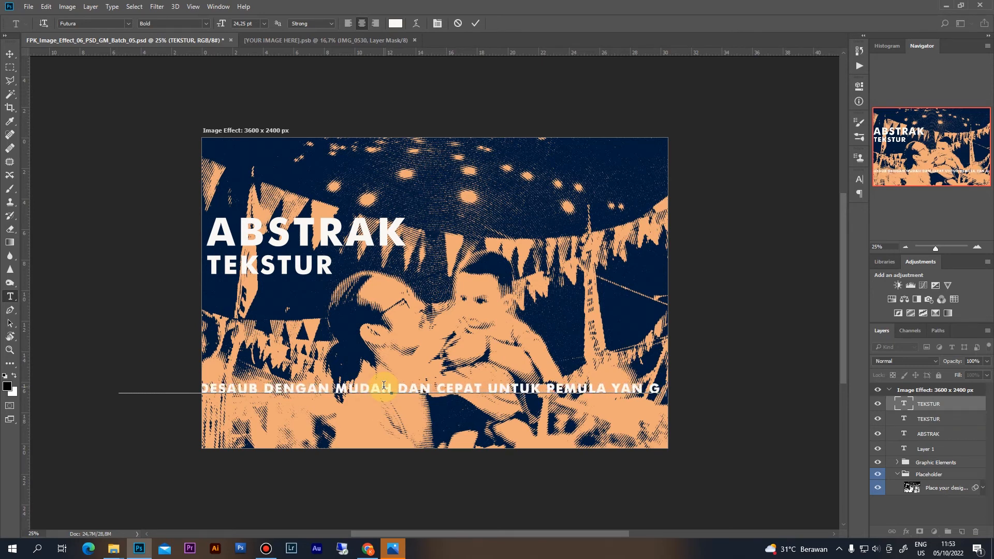
text( MA)
key(BackSpace)
key(BackSpace)
key(BackSpace)
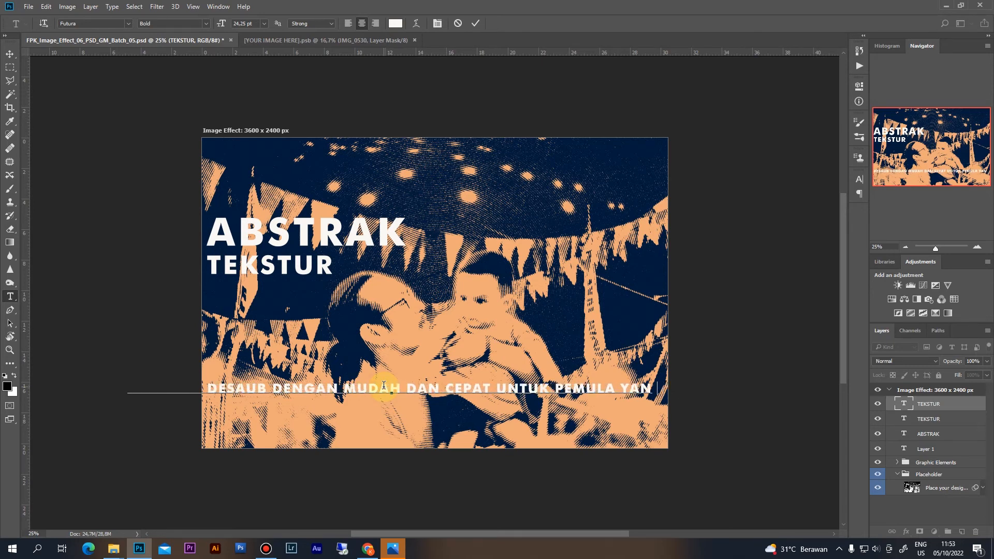
text(AM)
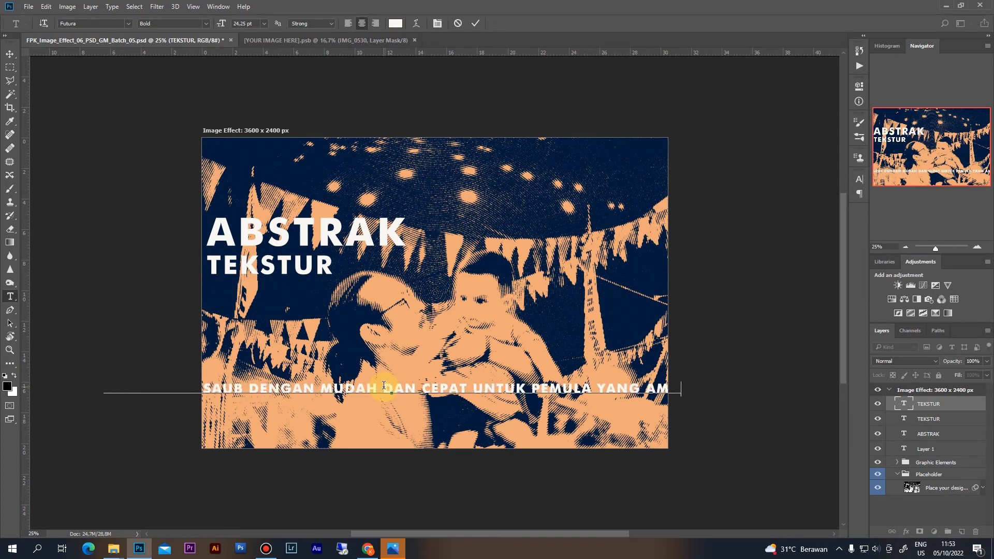
key(BackSpace)
key(BackSpace)
key(BackSpace)
text(MA)
Add a second tagline line reading "BELAJAR PHOTOSHOP, TUTORIAL CEPAT BISA PHOTOSHOP, MEMBUAT DESAIN ABSTRAK TEKSTUR".
click(384, 385)
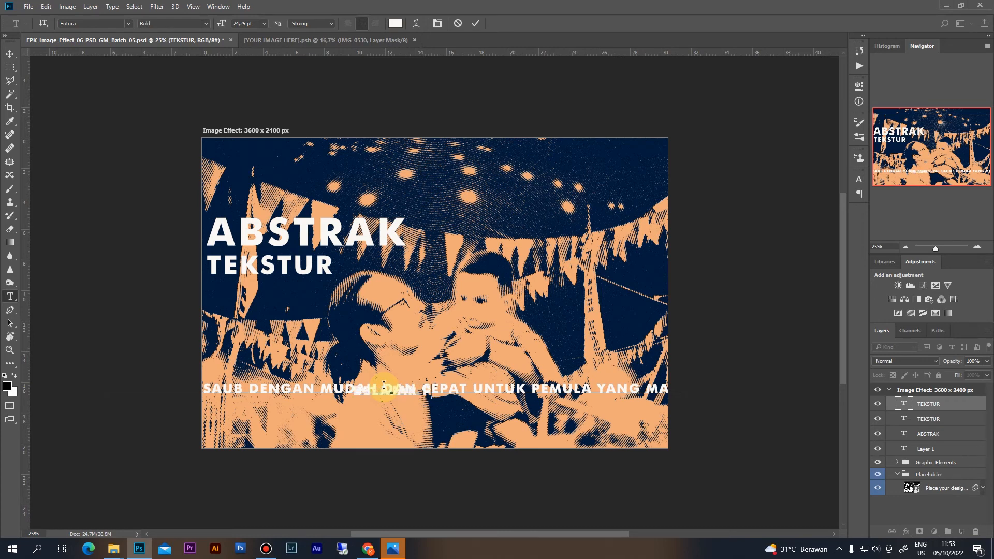
text(OSHOP)
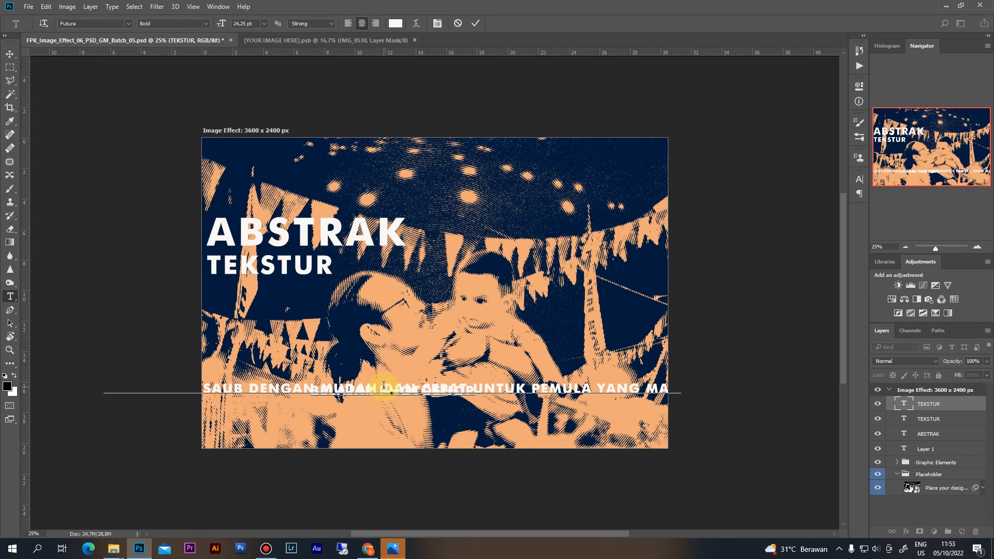
text(, TEKS)
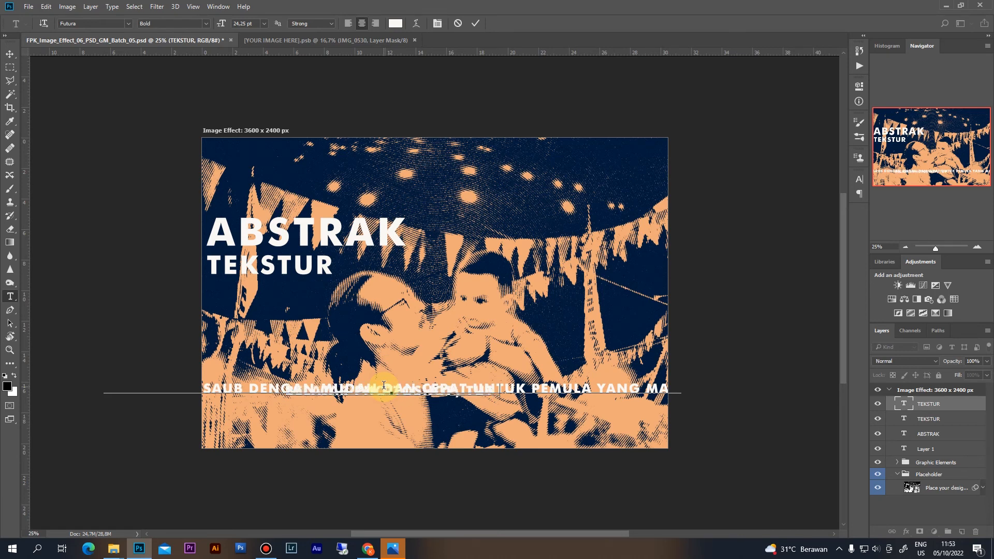
text(TUR ABSTR)
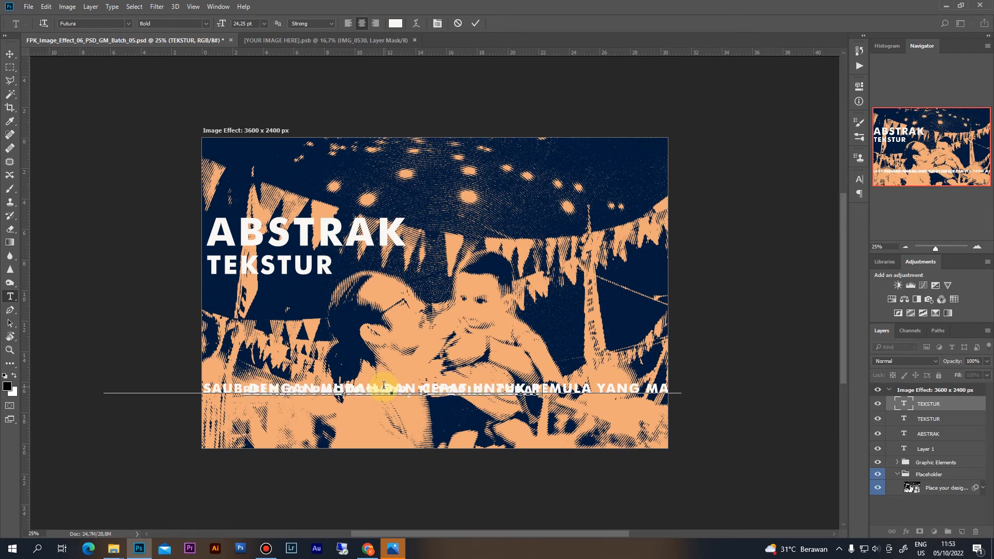
text( K DI PH)
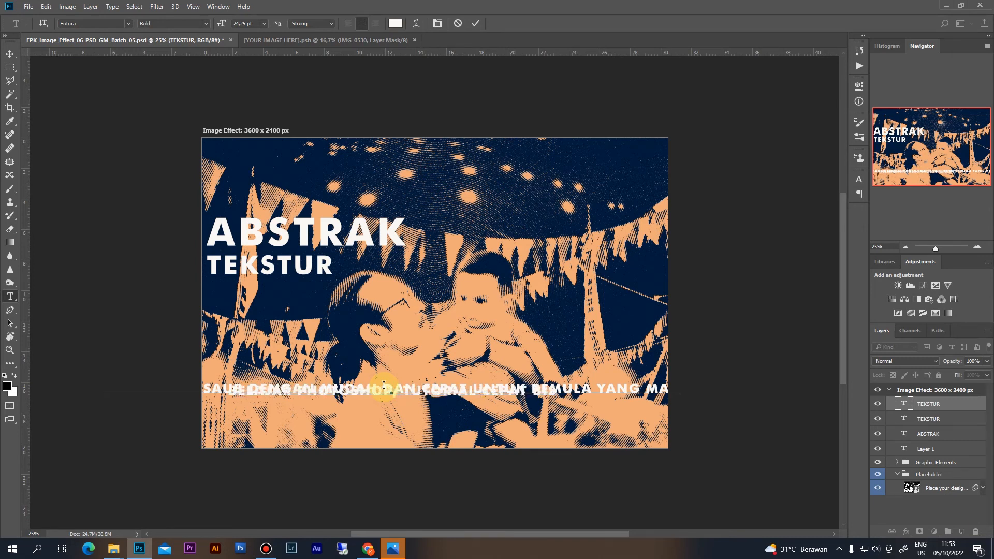
text(OTOSHOP)
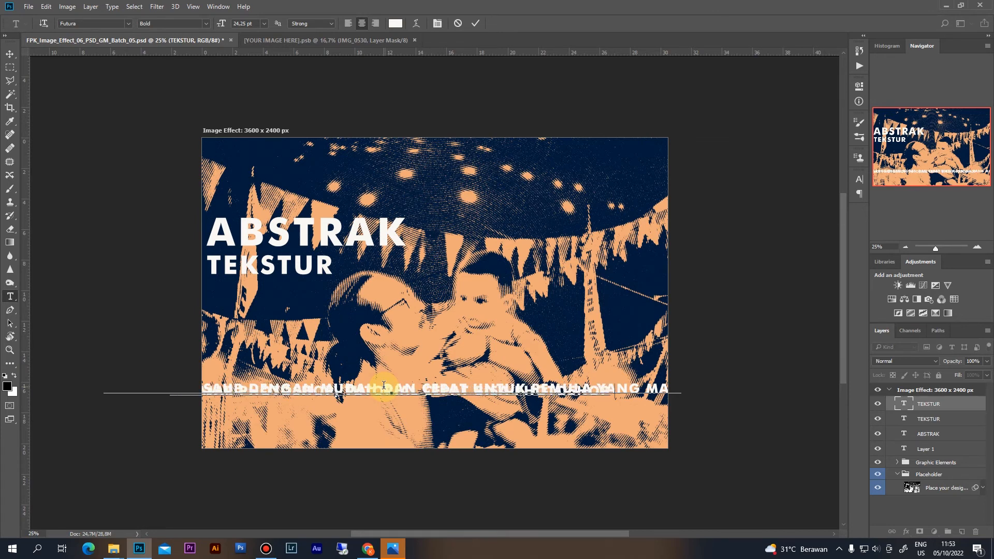
key(BackSpace)
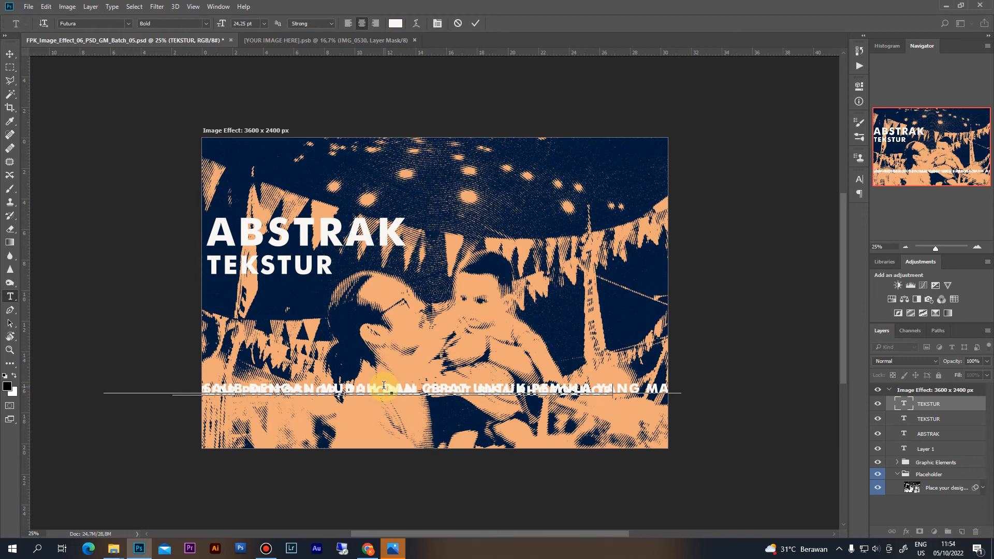
text(, MEMBUAT)
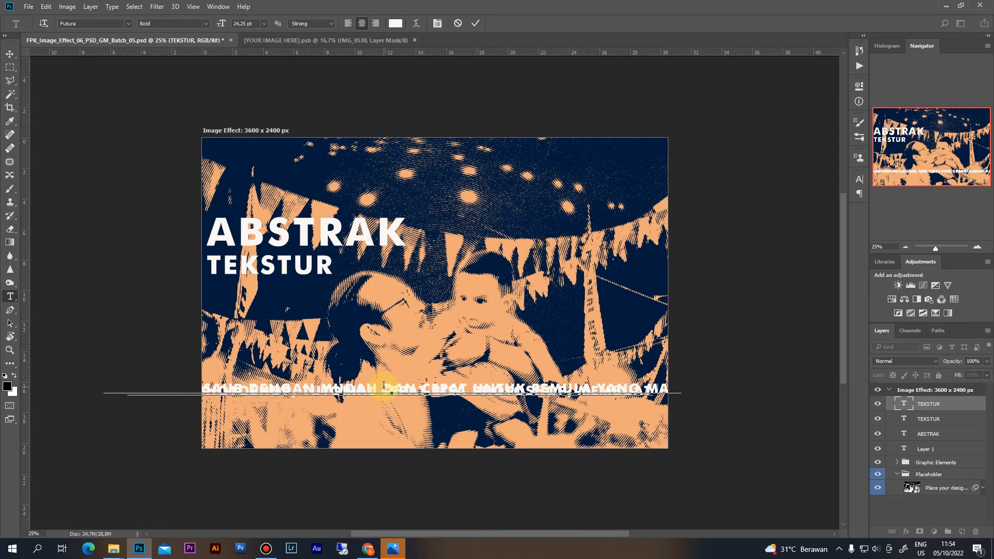
text( TEKSTUR A)
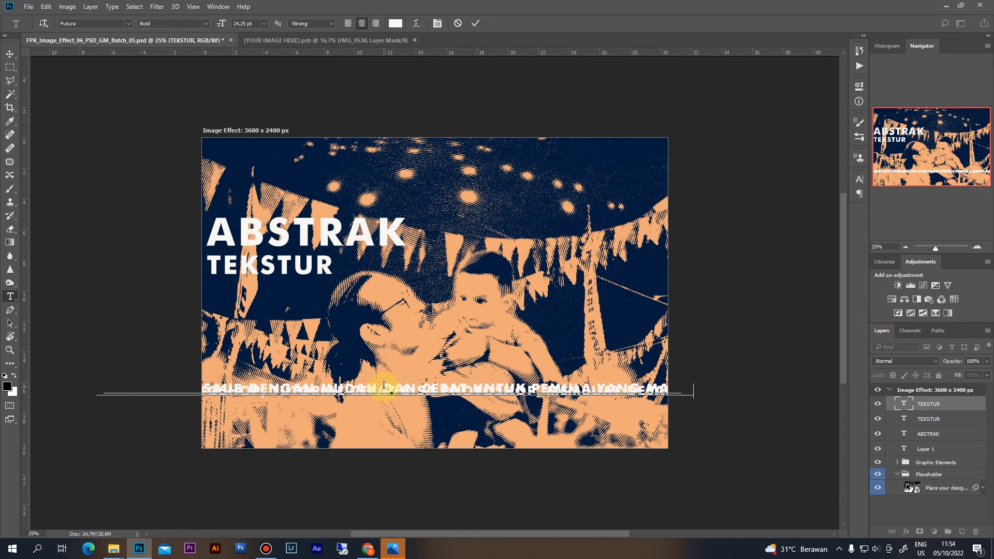
text(BSTRAK)
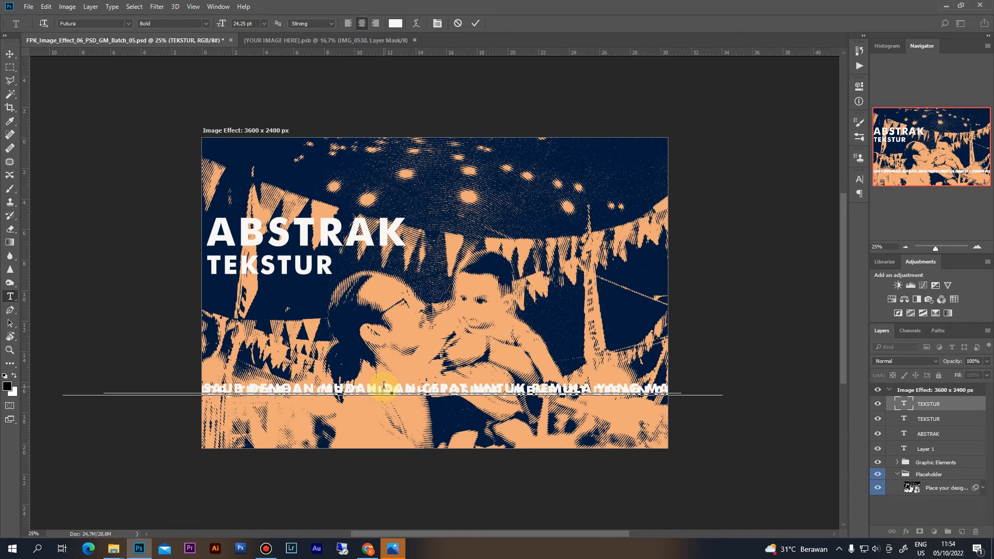
text( DENGA)
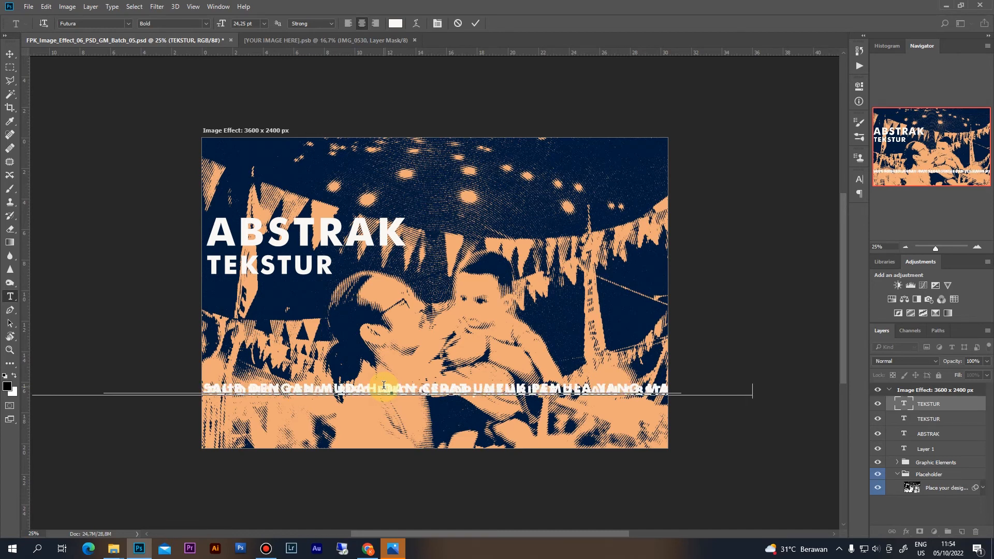
Set the leading of the whole two-line tagline to Auto and finish the text edit.
key(ctrl+a)
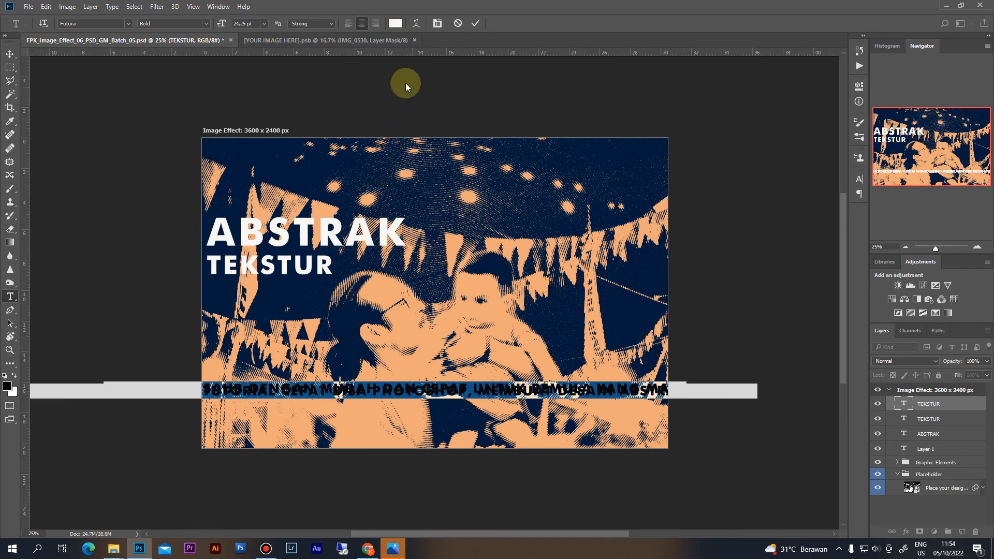
click(437, 25)
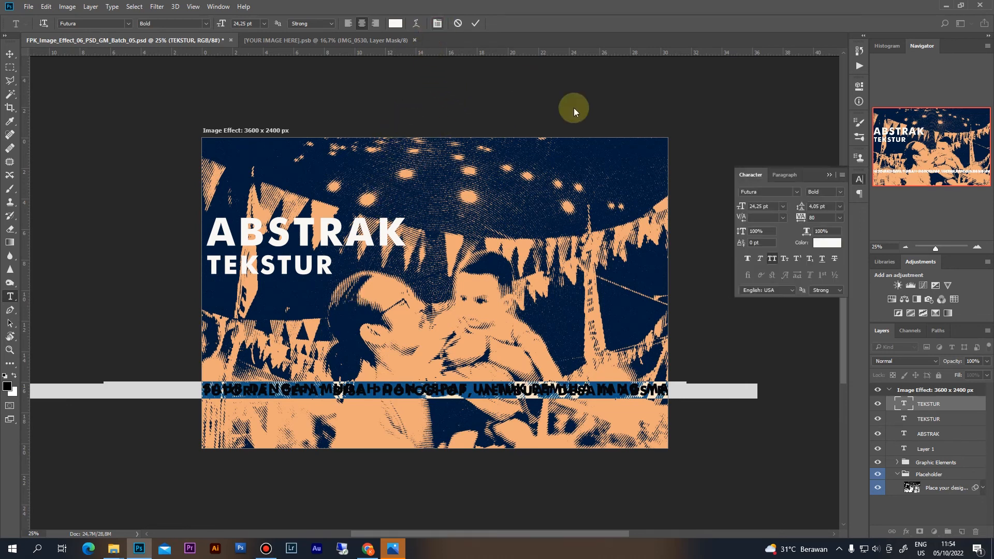
click(838, 207)
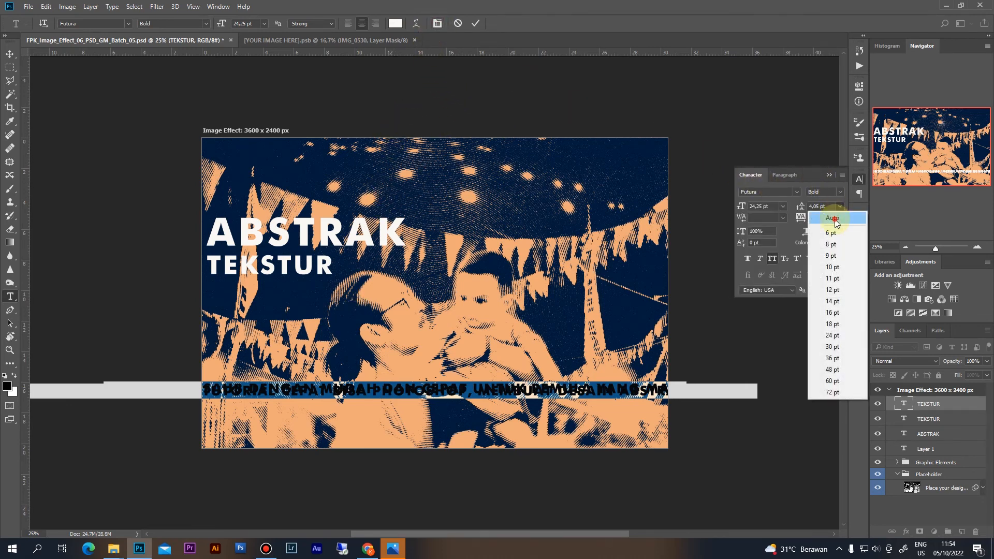
click(833, 217)
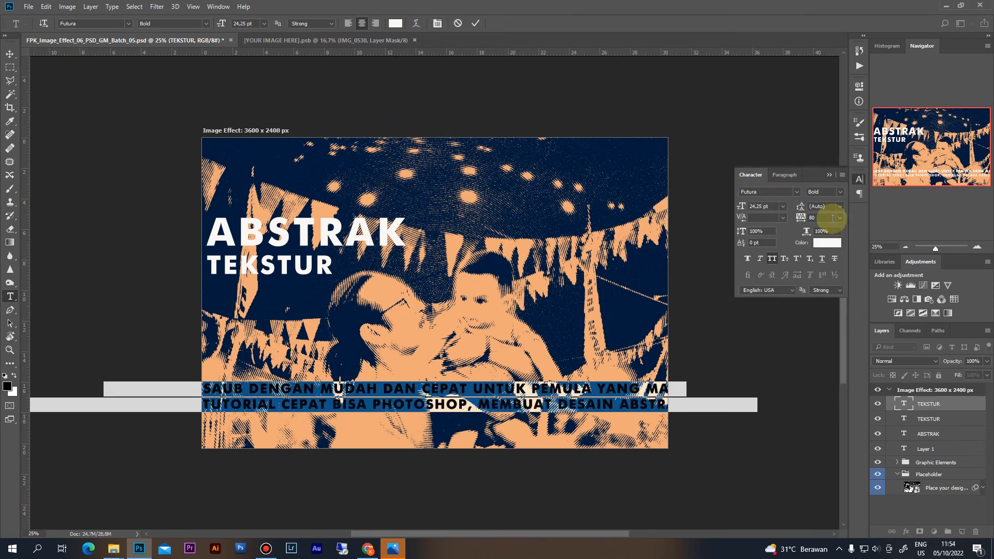
click(476, 24)
key(v)
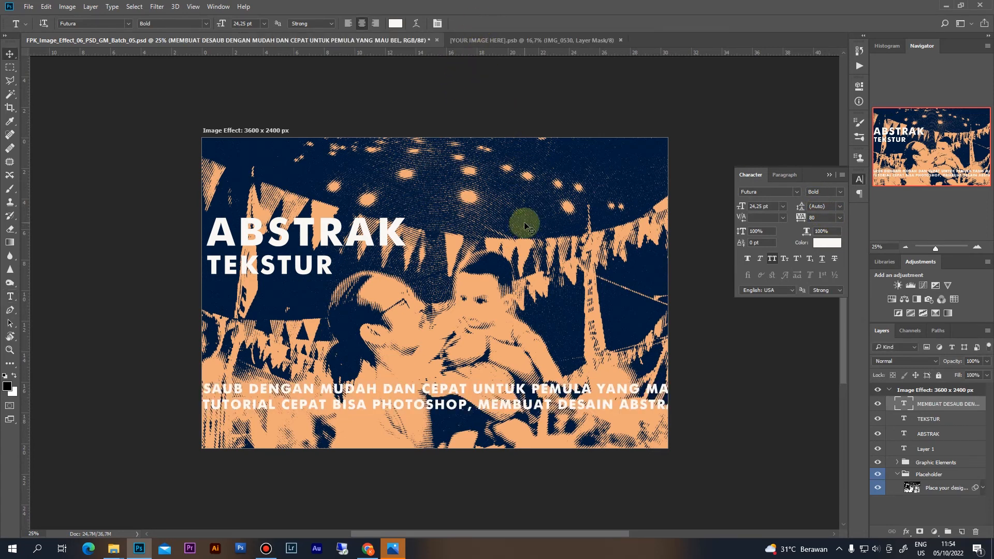
key(ctrl)
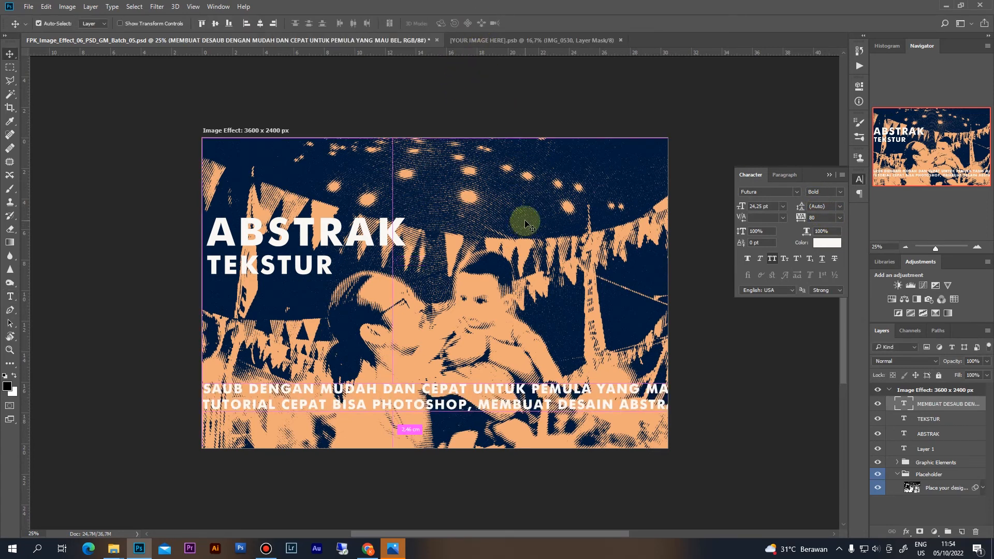
key(ctrl+t)
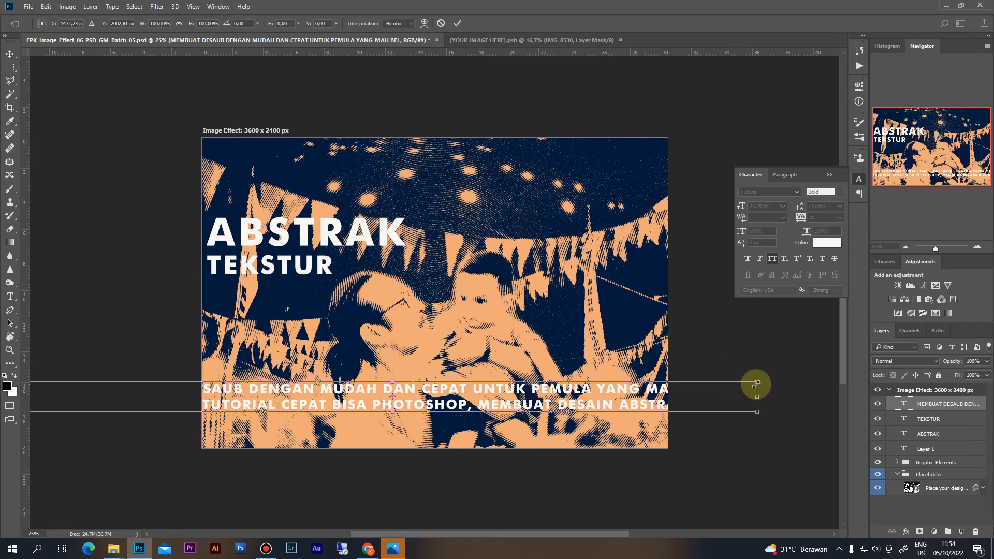
drag(756, 383, 610, 191)
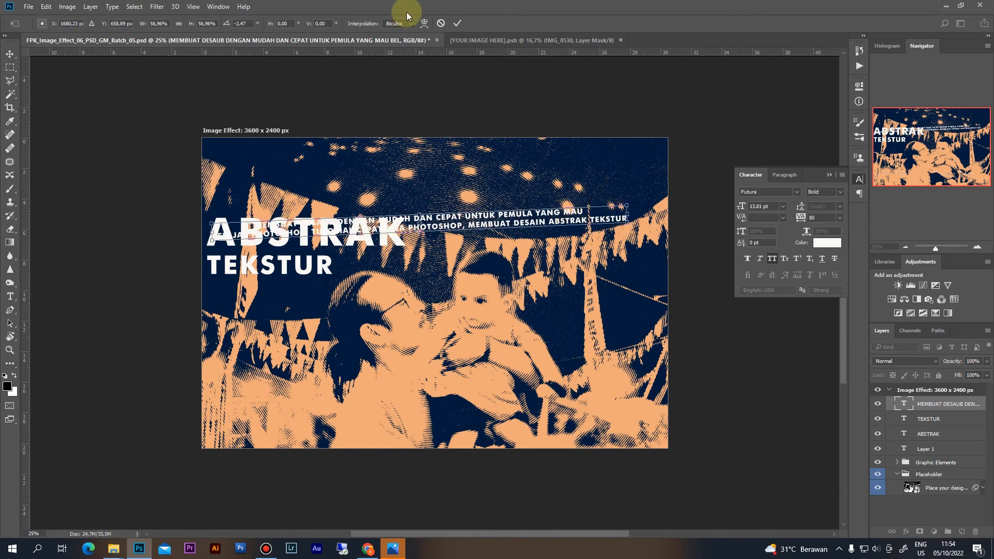
click(440, 22)
Scale the two-line tagline down to about 58% of its size and place it above ABSTRAK near the image's upper edge.
key(ctrl+t)
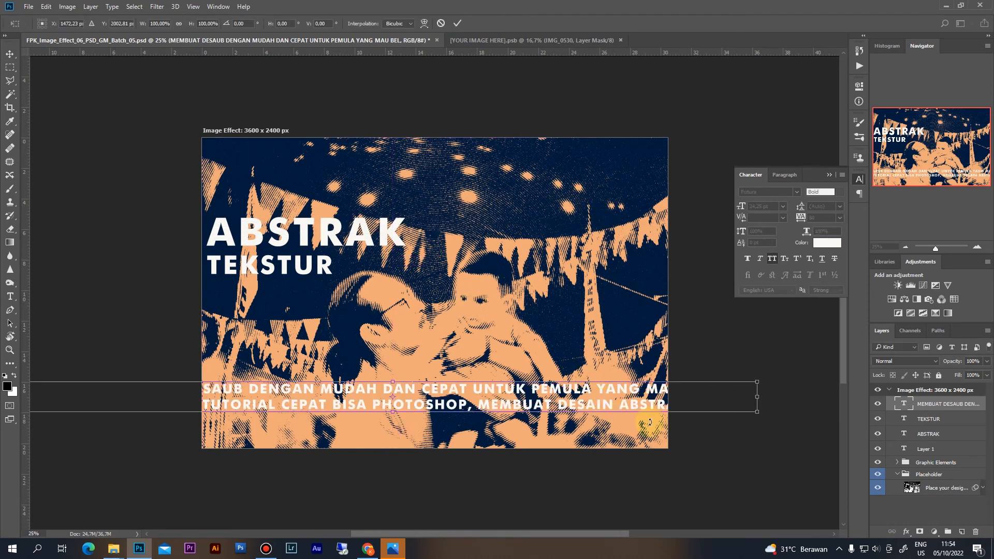
drag(756, 408, 590, 184)
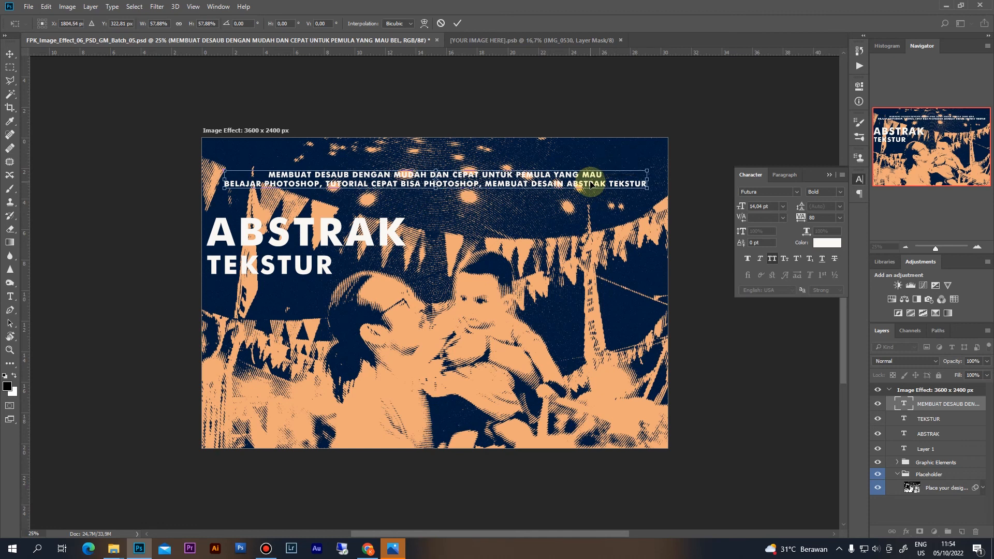
key(Return)
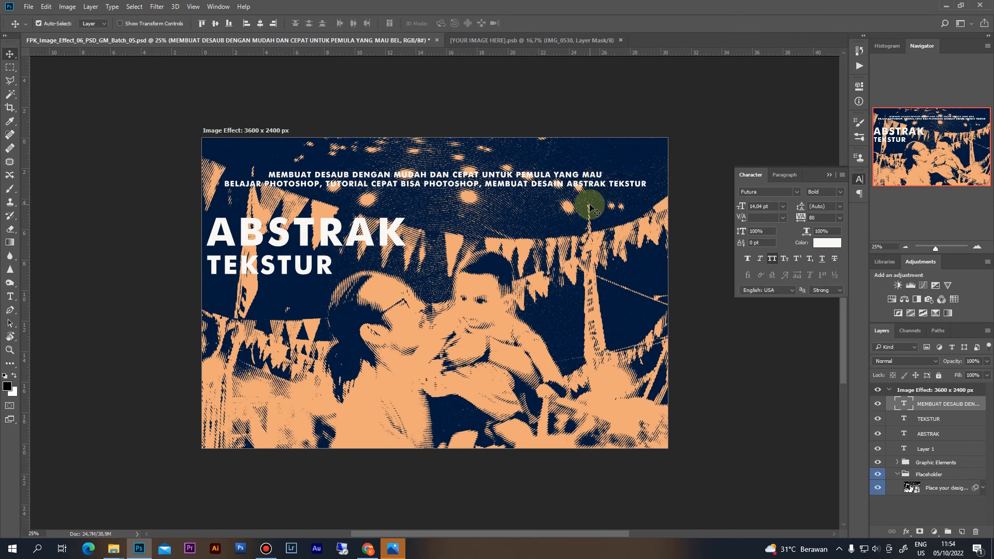
Centre the tagline horizontally on the whole canvas and clear the selection.
key(ctrl+a)
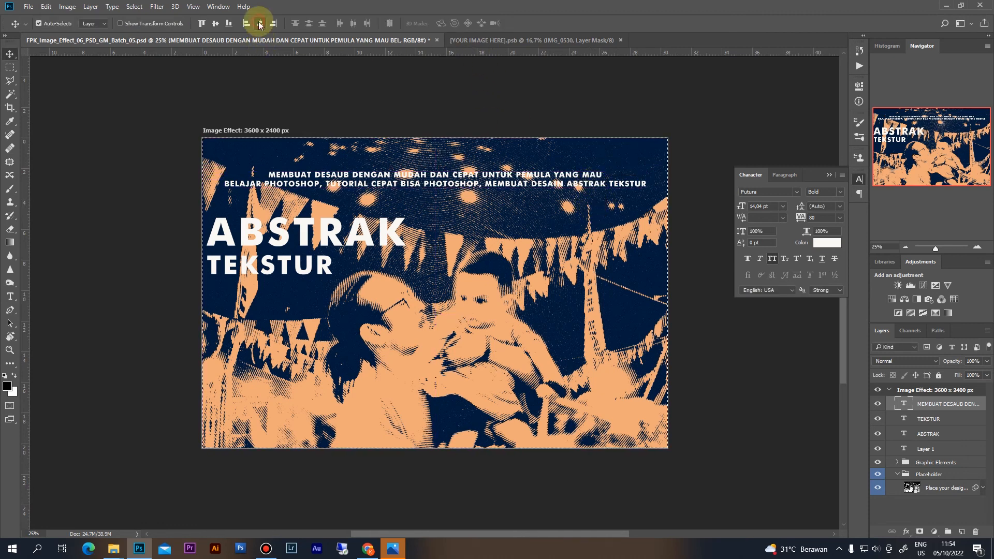
click(260, 23)
key(ctrl+d)
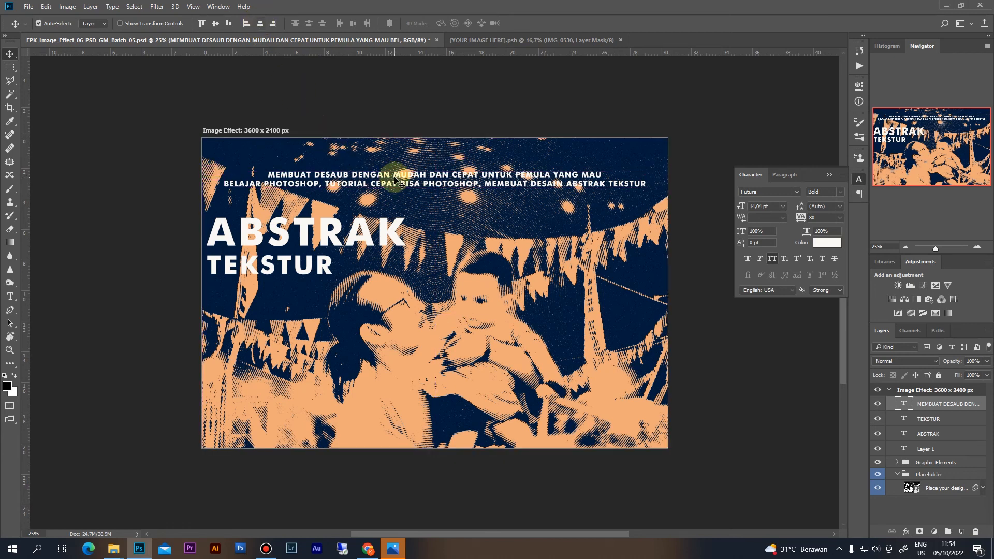